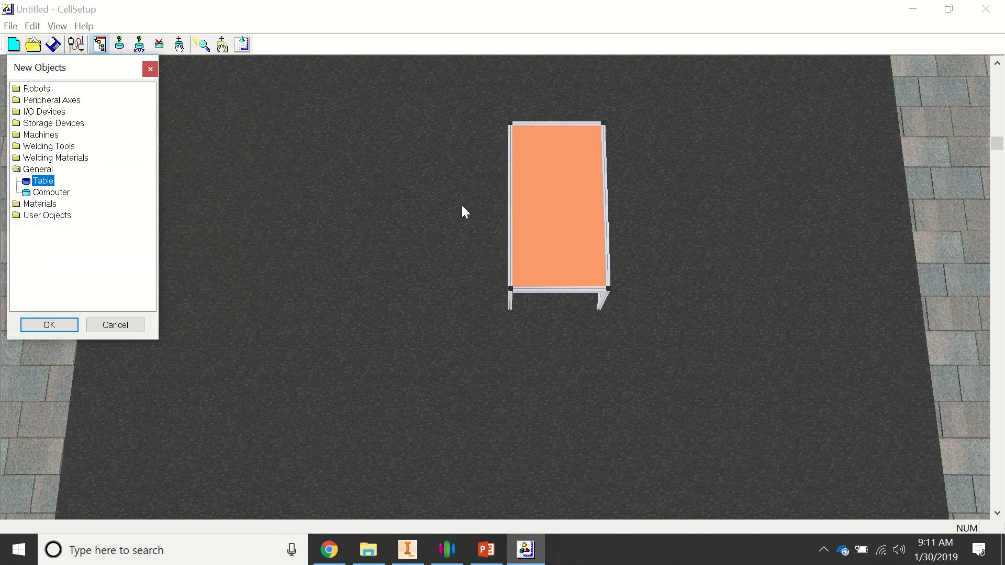
# Step: Add an ER 4u robot with no slidebase at the corner of the table
pyautogui.moveTo(439, 313); pyautogui.dragTo(519, 316, button='middle')
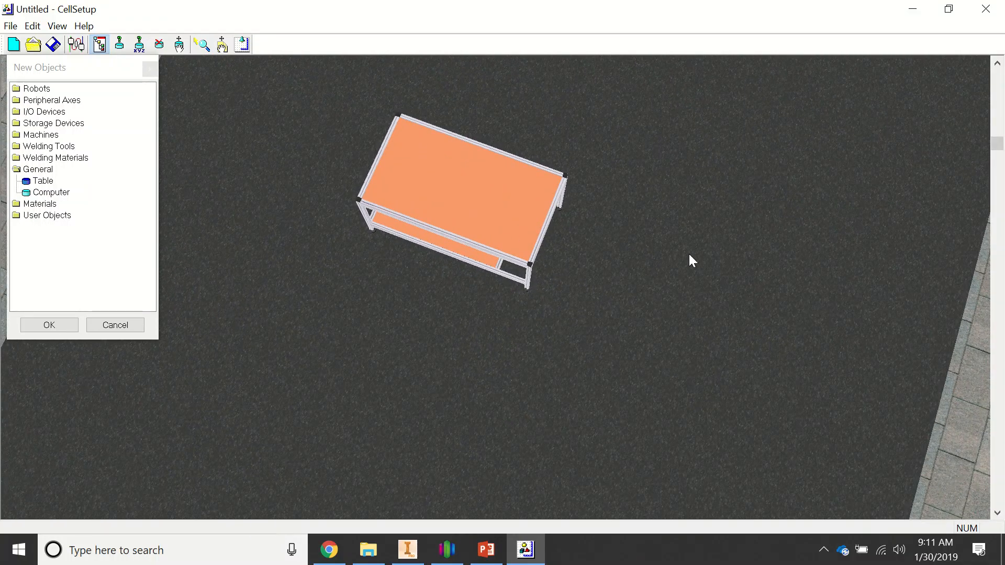
pyautogui.moveTo(995, 146); pyautogui.dragTo(996, 278)
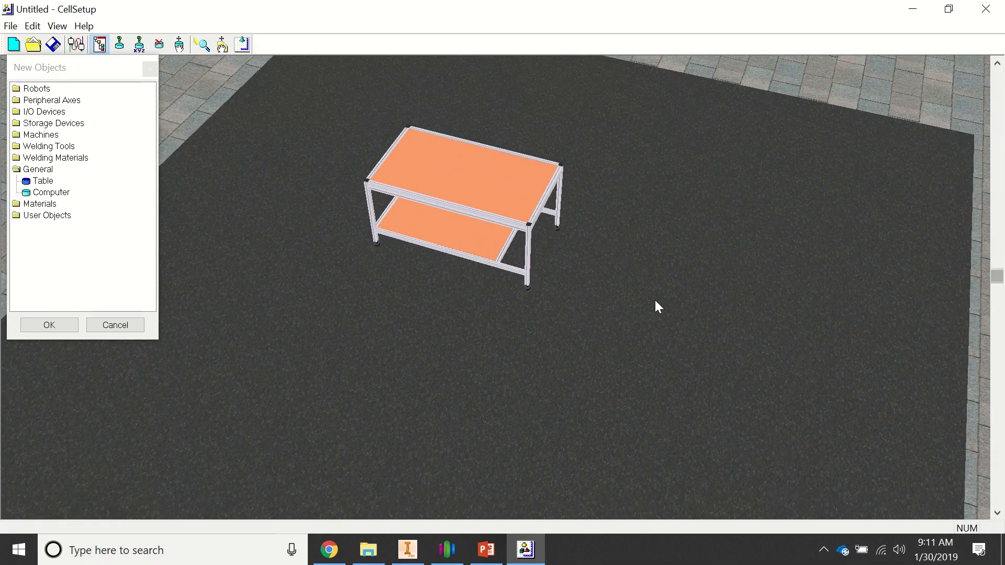
pyautogui.moveTo(655, 300); pyautogui.dragTo(516, 366, button='right')
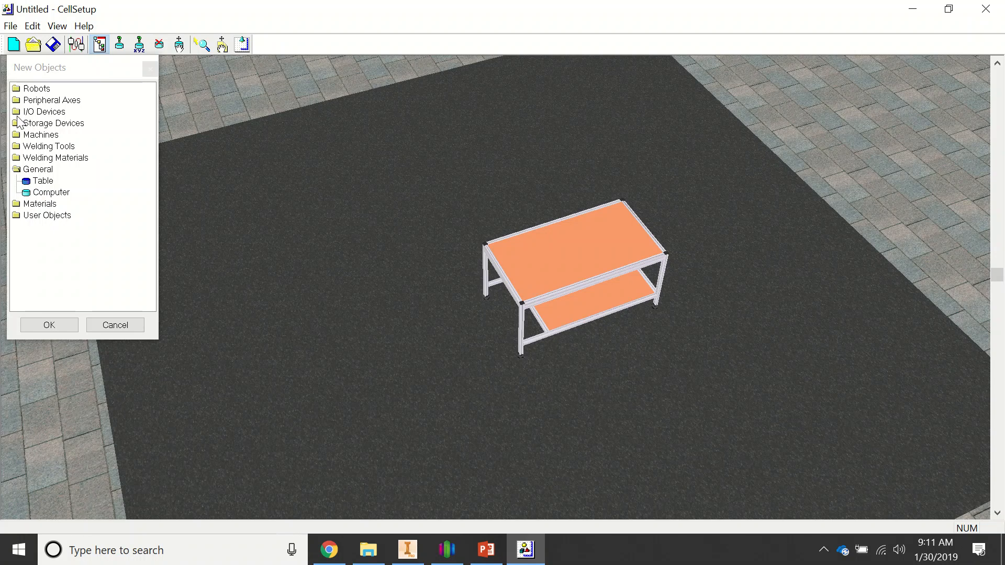
pyautogui.click(28, 90)
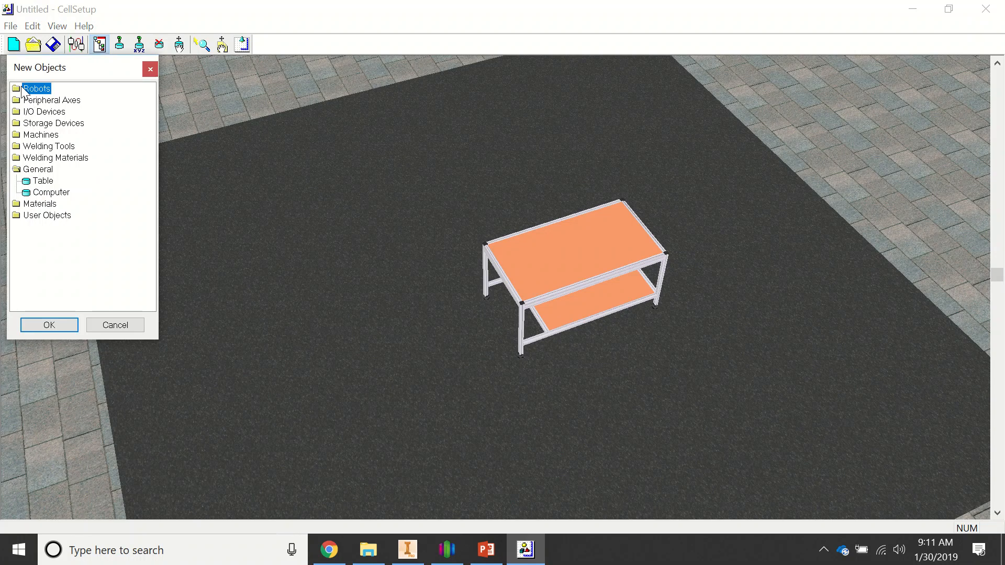
pyautogui.doubleClick(20, 89)
pyautogui.doubleClick(39, 100)
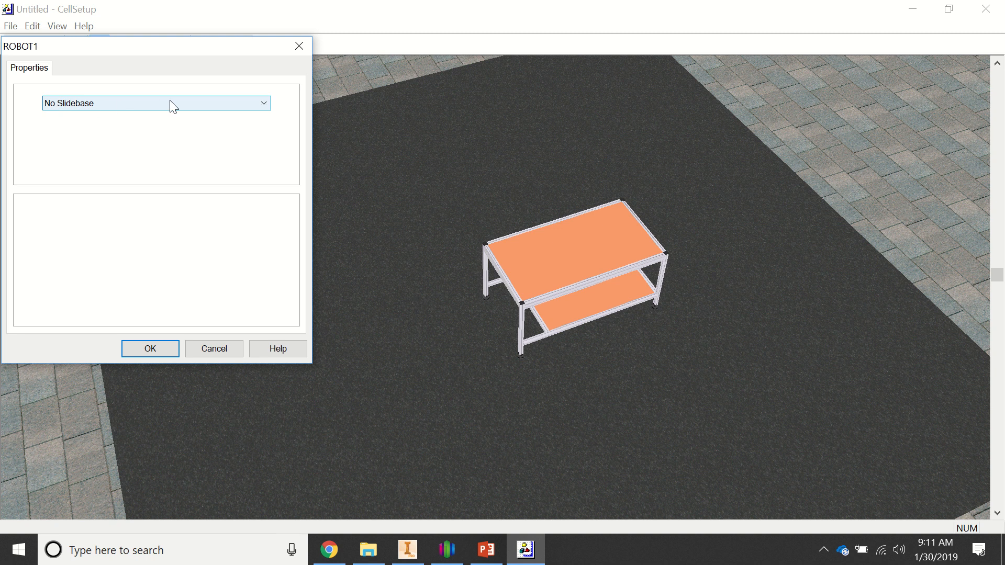
pyautogui.click(151, 349)
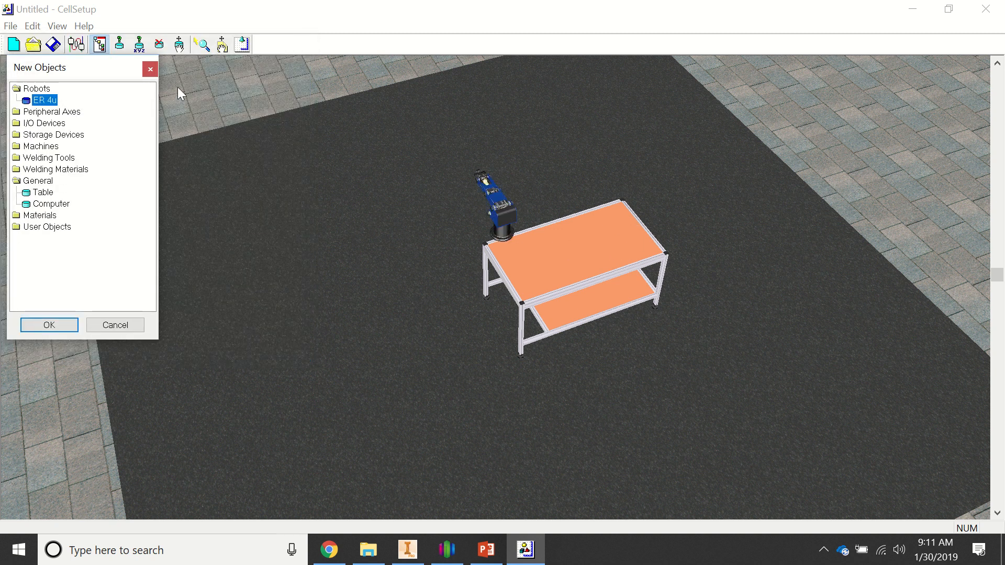
# Step: Move the table beneath the robot so that the robot's base stands on the tabletop
pyautogui.click(179, 45)
pyautogui.moveTo(522, 270); pyautogui.dragTo(498, 255)
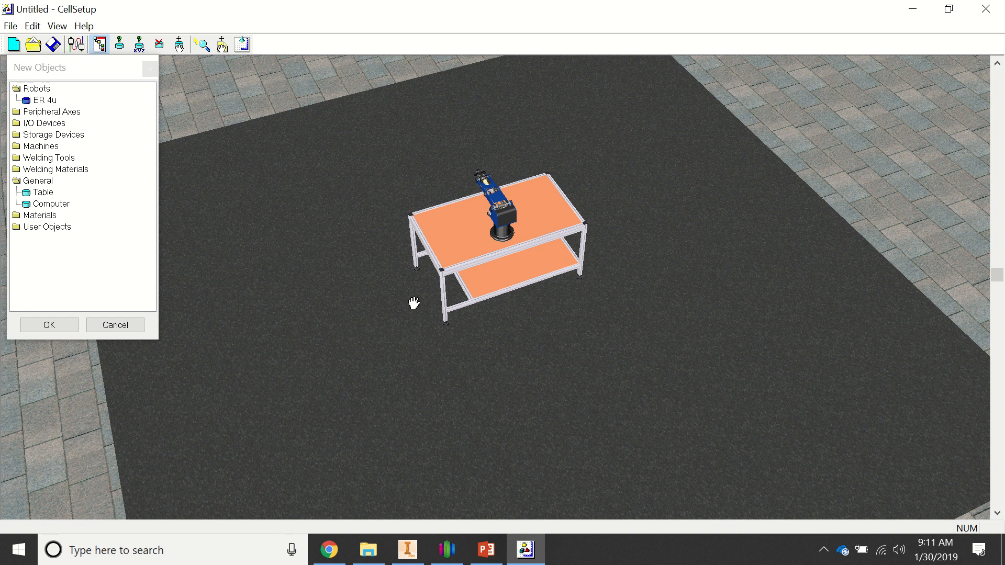
pyautogui.moveTo(411, 298); pyautogui.dragTo(555, 166, button='right')
pyautogui.moveTo(998, 283); pyautogui.dragTo(997, 355)
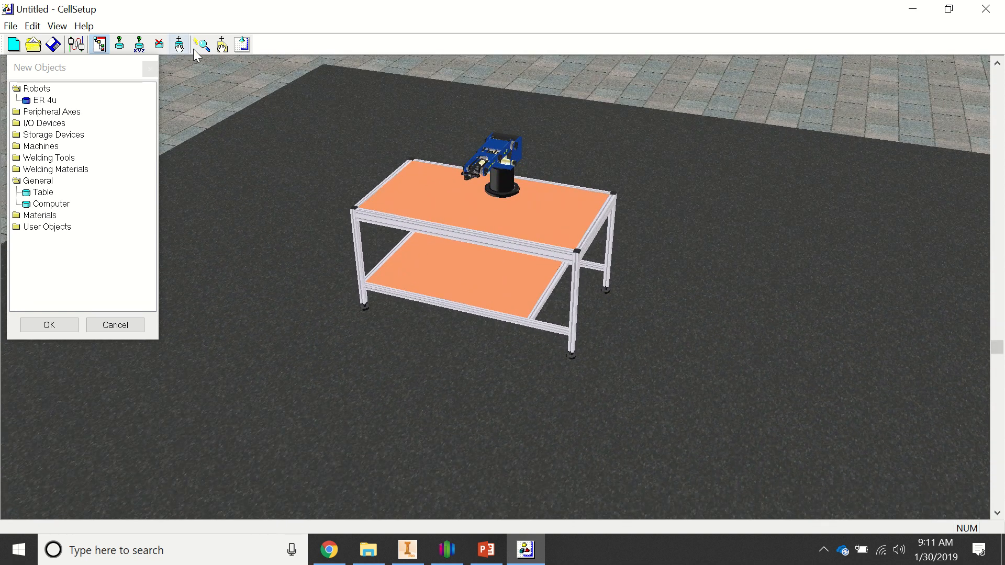
pyautogui.click(222, 44)
pyautogui.moveTo(543, 192); pyautogui.dragTo(538, 222)
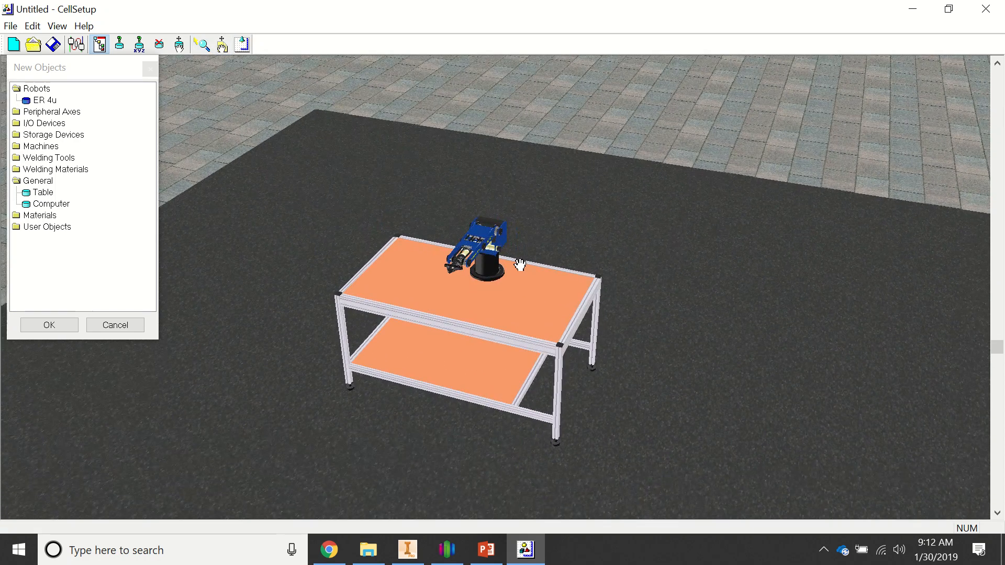
pyautogui.moveTo(517, 265); pyautogui.dragTo(522, 154, button='right')
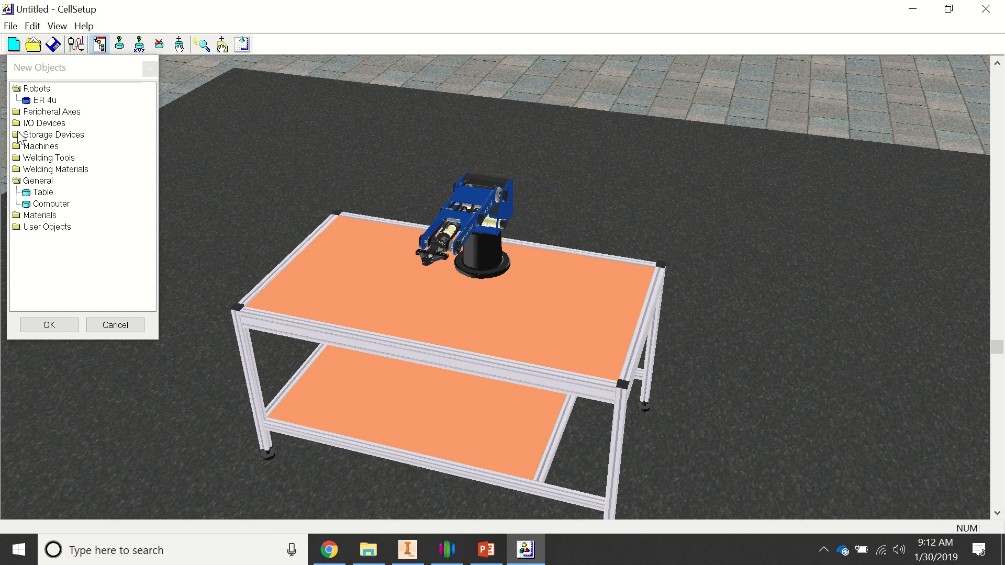
# Step: Place the user object Object1 on the tabletop in front of the robot
pyautogui.click(17, 219)
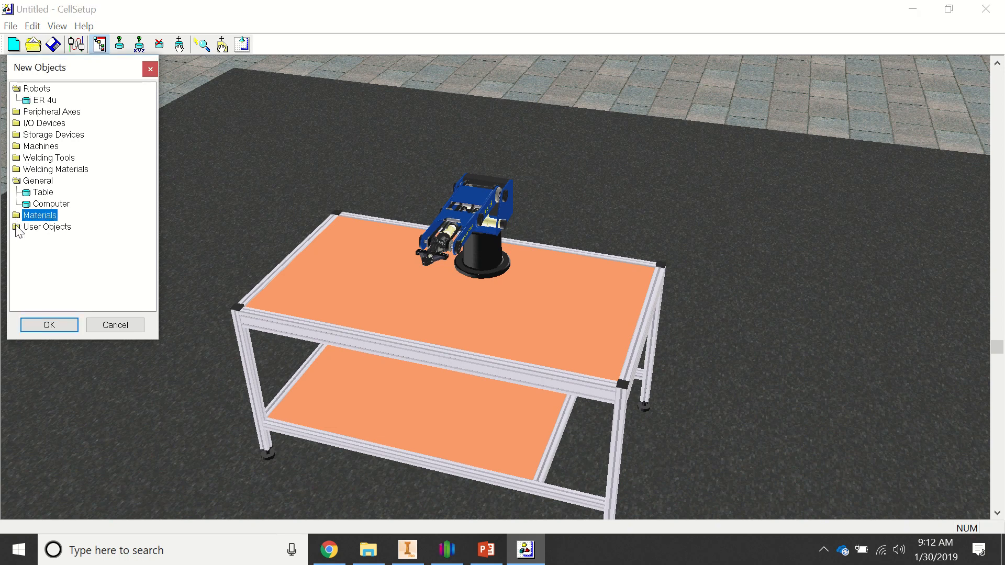
pyautogui.doubleClick(17, 231)
pyautogui.click(30, 238)
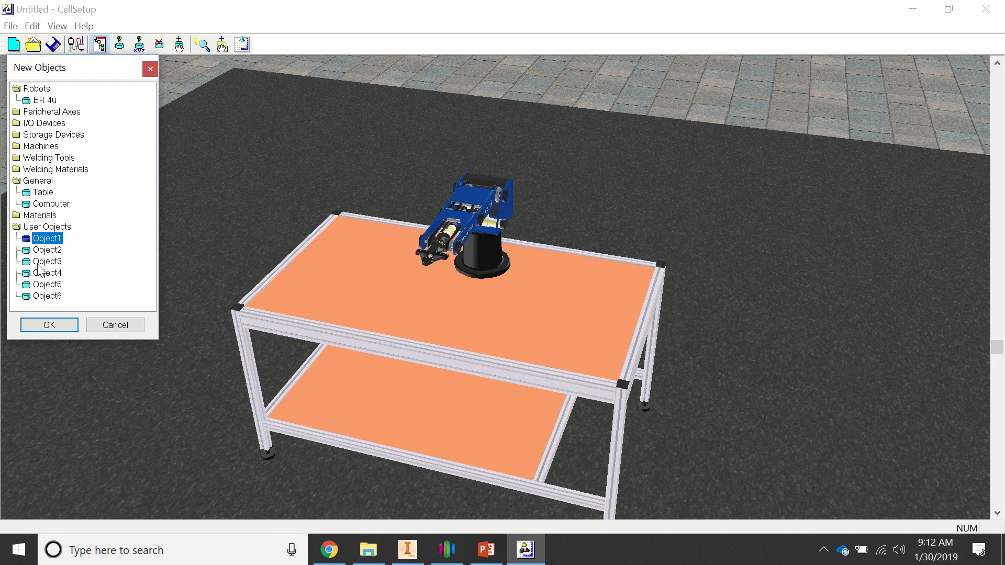
pyautogui.click(49, 325)
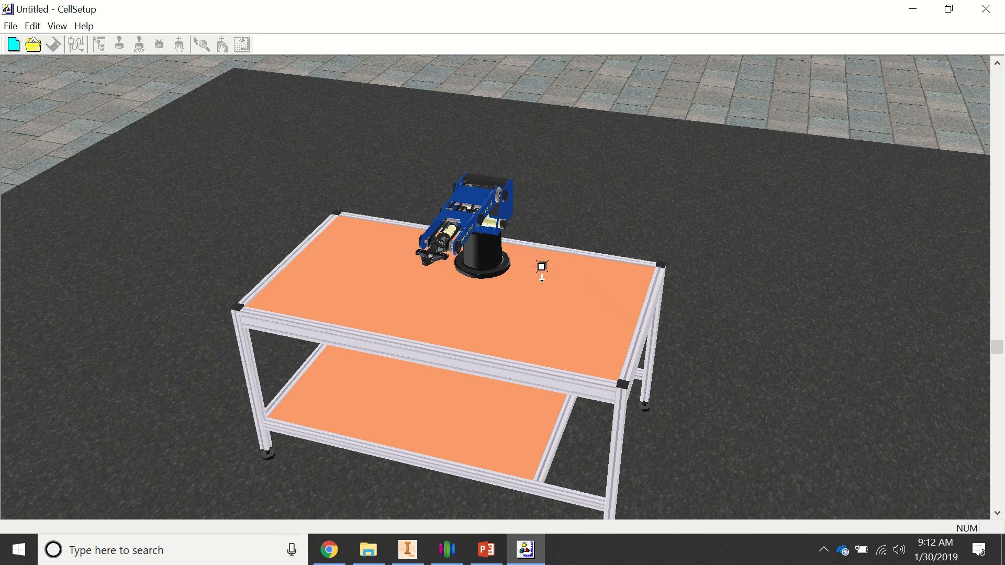
pyautogui.click(442, 287)
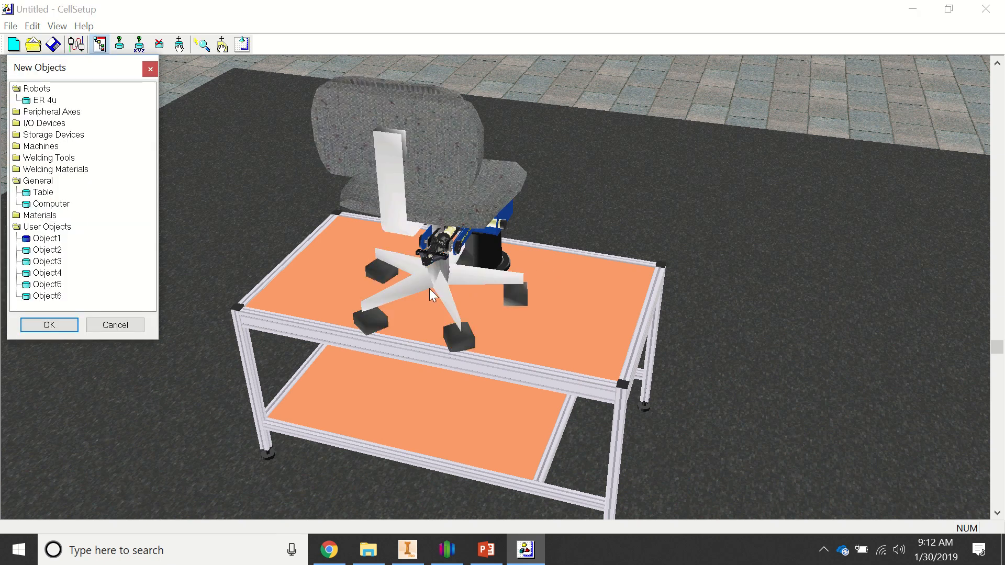
# Step: Delete the chair from the tabletop and place Object1 on the open floor beside the table instead
pyautogui.click(160, 46)
pyautogui.click(359, 121)
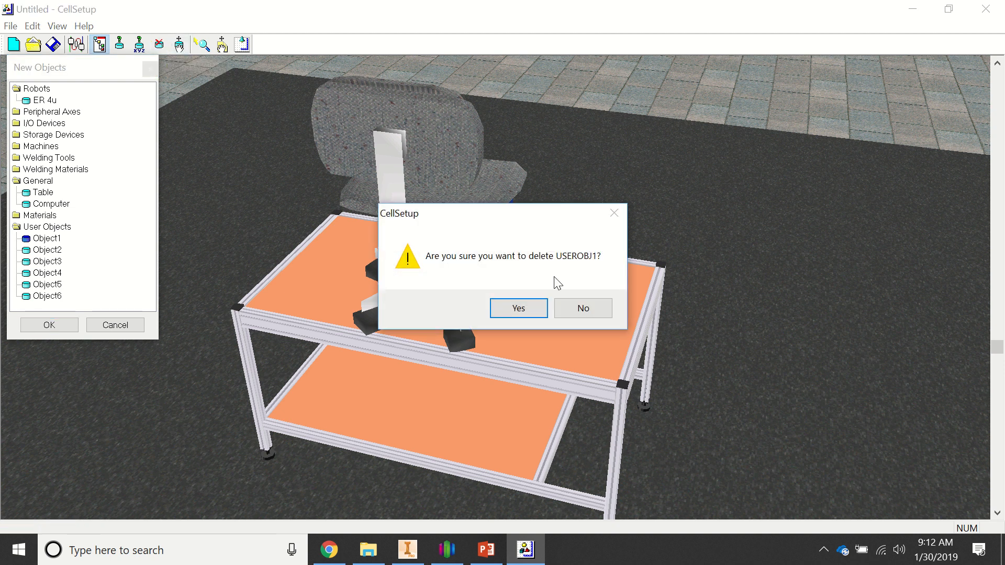
pyautogui.click(517, 310)
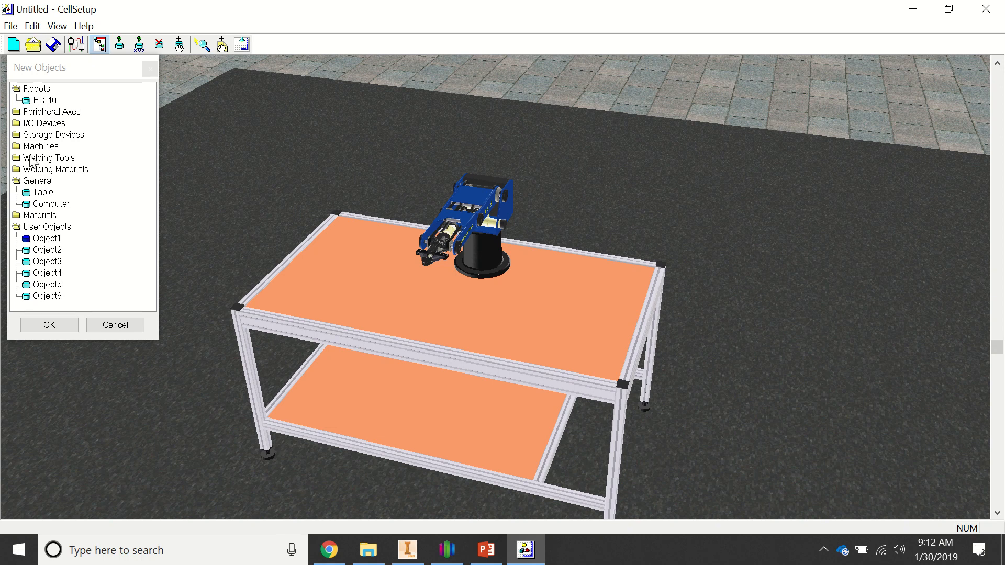
pyautogui.click(55, 326)
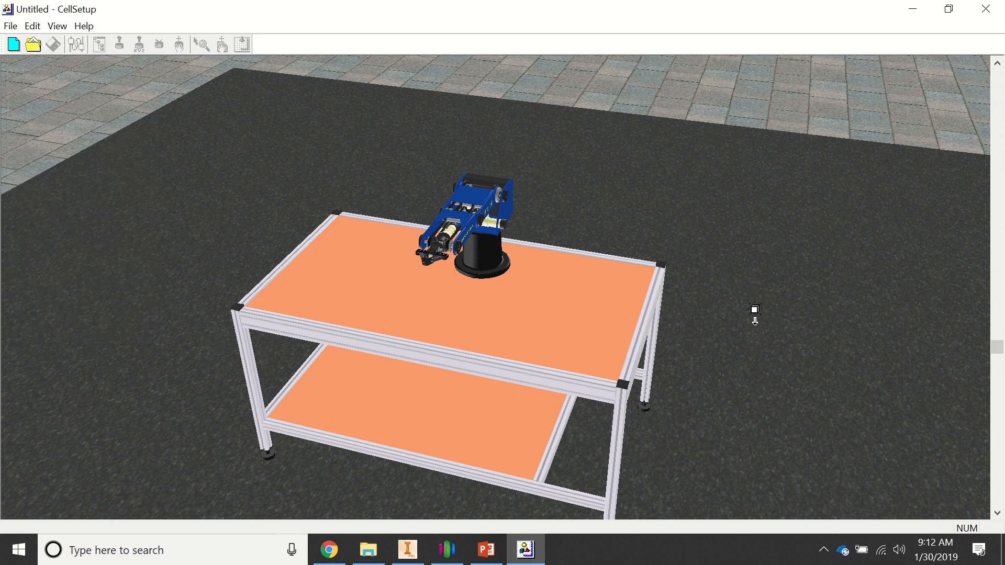
pyautogui.click(755, 314)
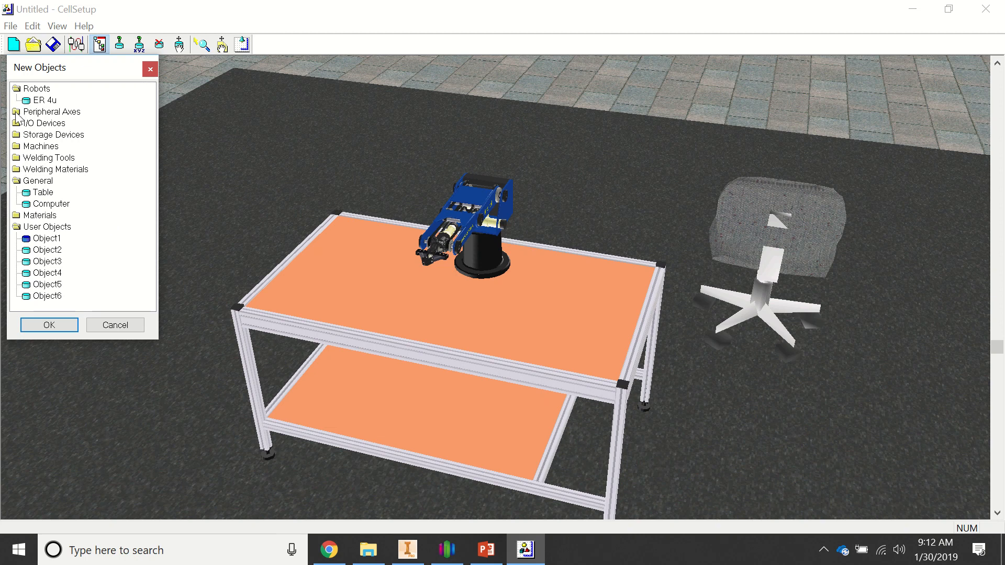
# Step: Add a red plastic cube measuring 40 x 40 x 40 mm on the tabletop in front of the robot, then finish adding objects
pyautogui.doubleClick(19, 218)
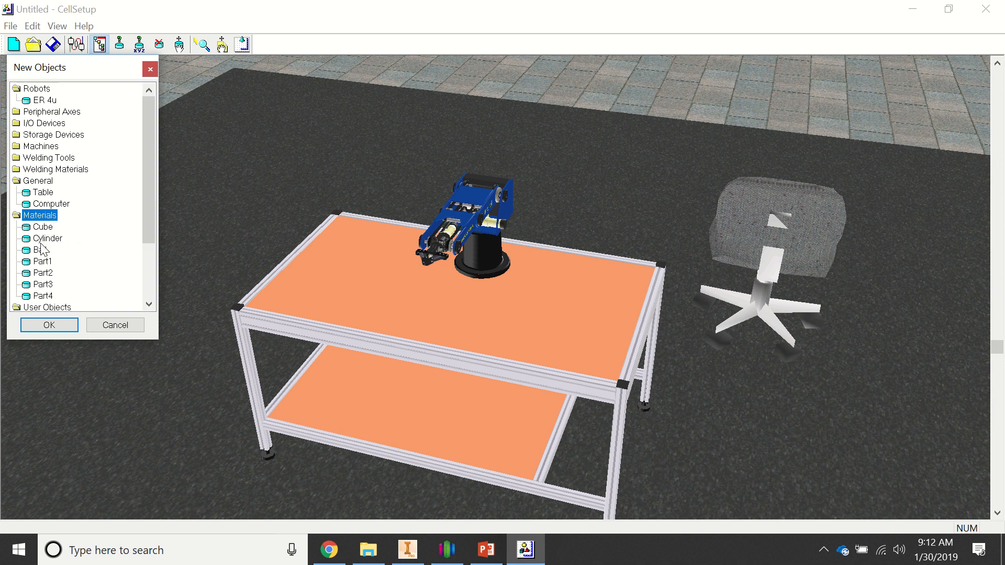
pyautogui.doubleClick(32, 227)
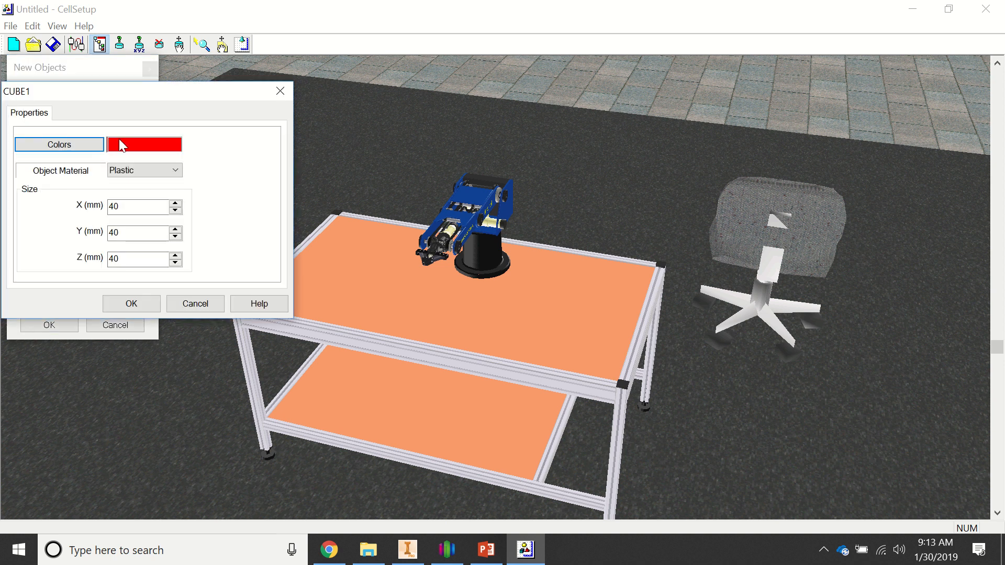
pyautogui.click(131, 304)
pyautogui.click(441, 283)
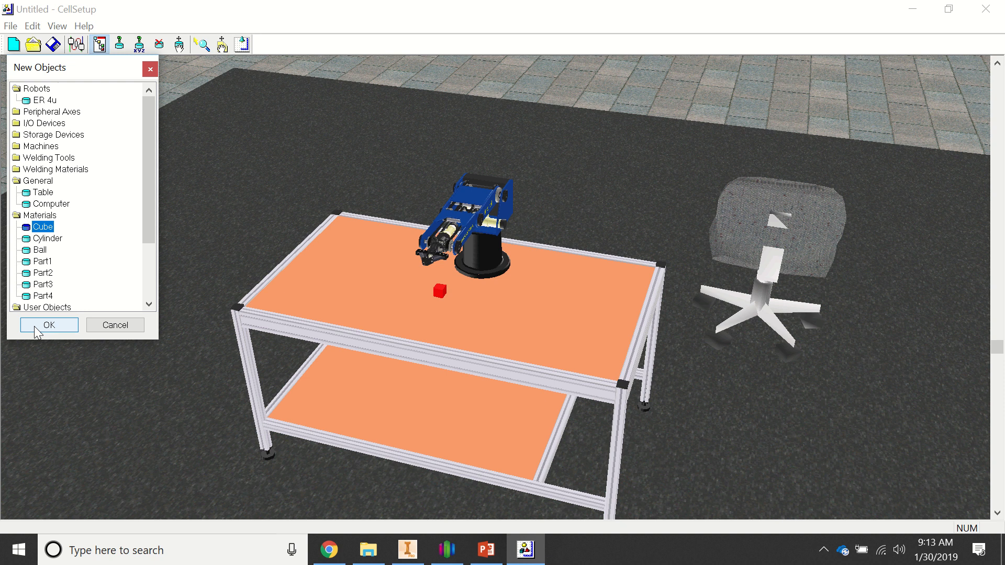
pyautogui.click(34, 325)
pyautogui.click(216, 301)
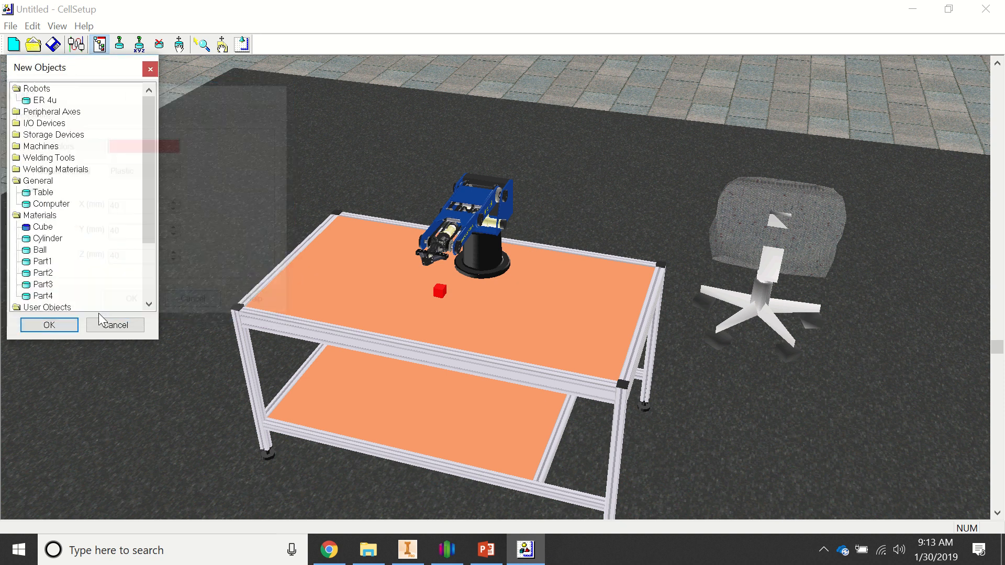
pyautogui.click(104, 323)
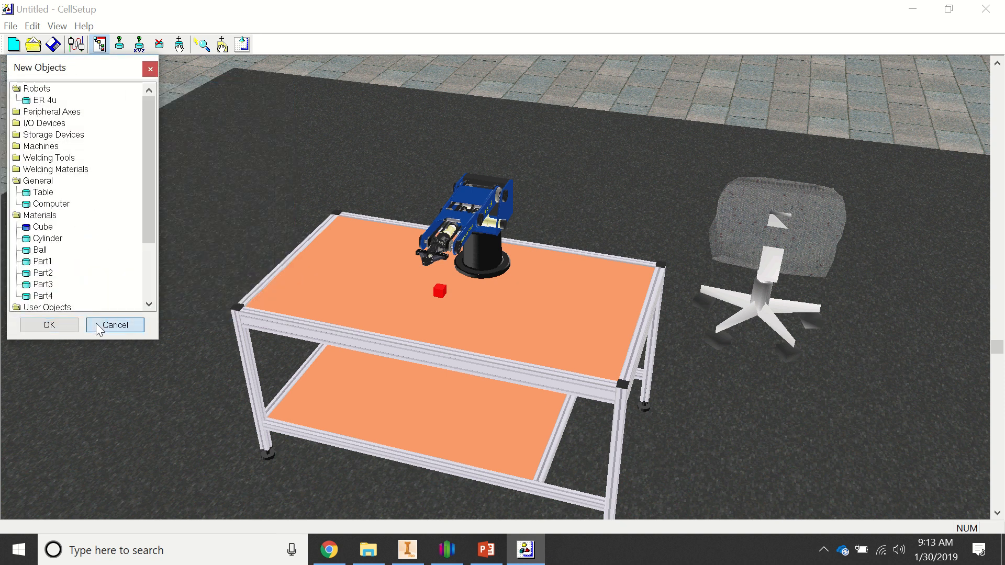
# Step: Set the red cube's position to X 250 mm and Y -50 mm
pyautogui.rightClick(440, 293)
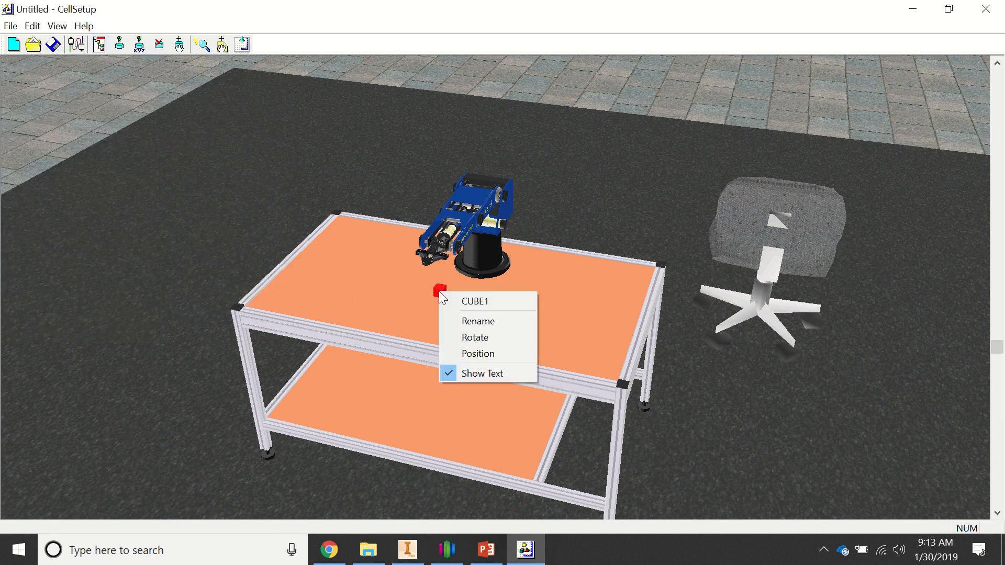
pyautogui.click(479, 354)
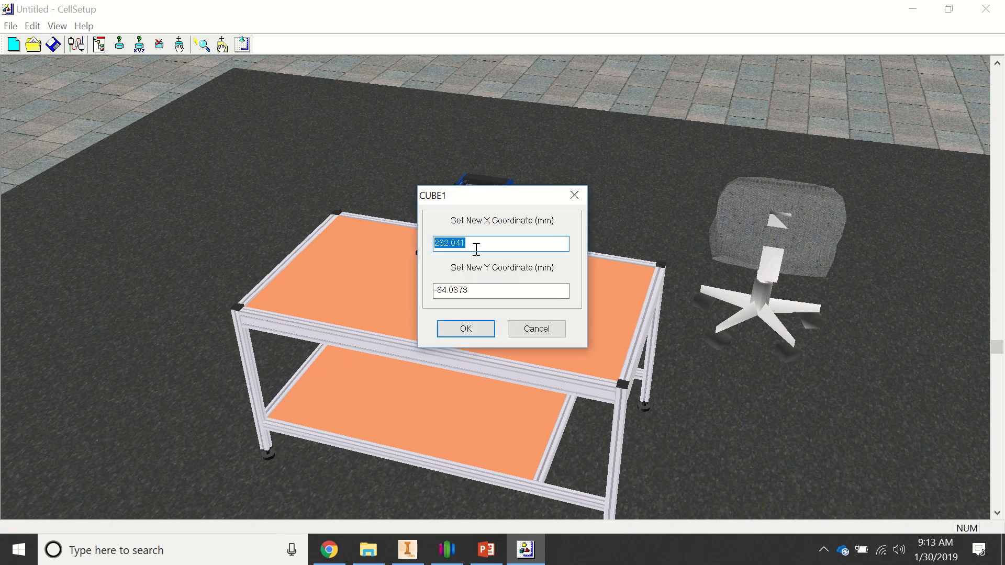
pyautogui.write('250')
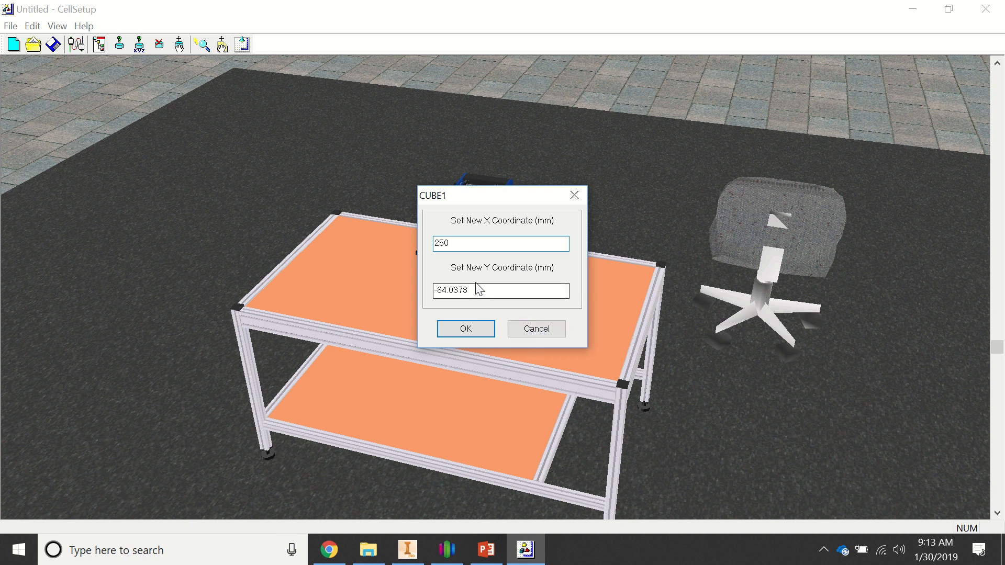
pyautogui.press('Tab')
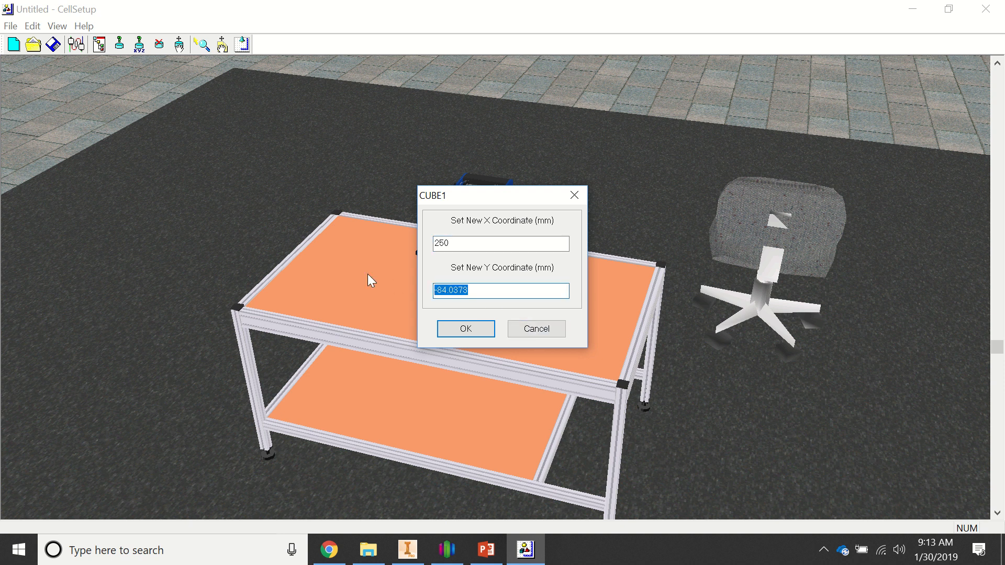
pyautogui.write('-50')
pyautogui.click(451, 327)
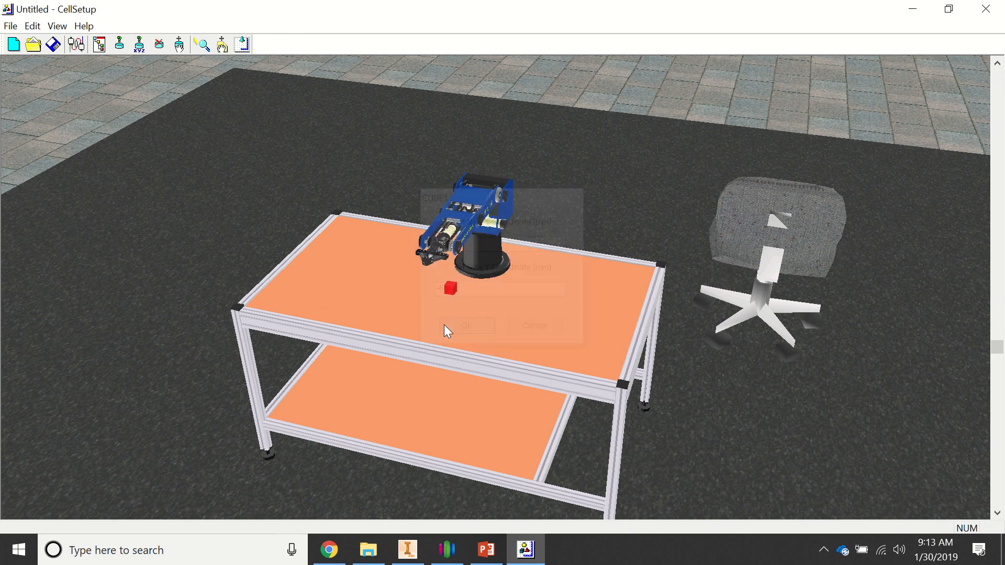
pyautogui.moveTo(457, 308); pyautogui.dragTo(467, 334, button='right')
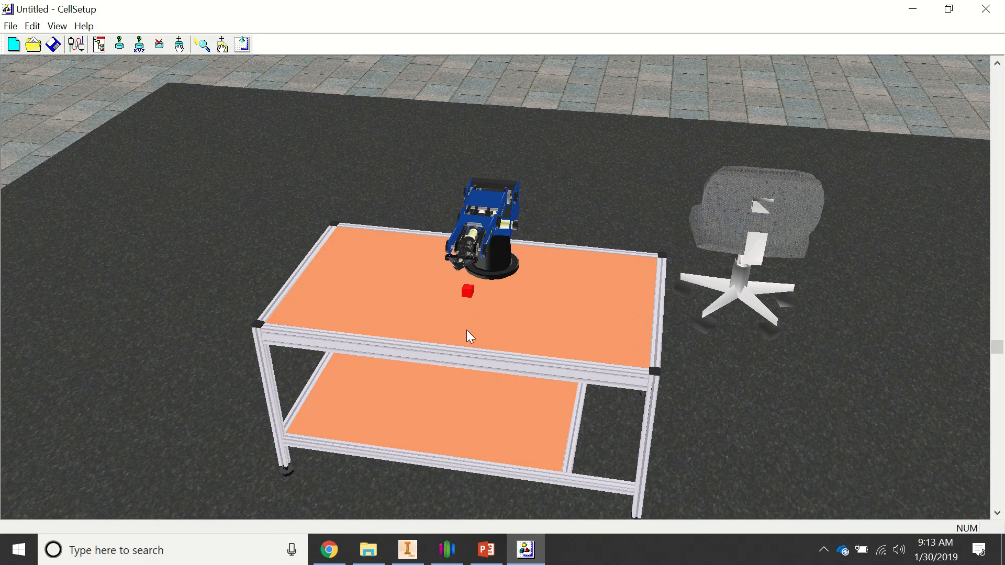
pyautogui.scroll(-2, 481, 311)
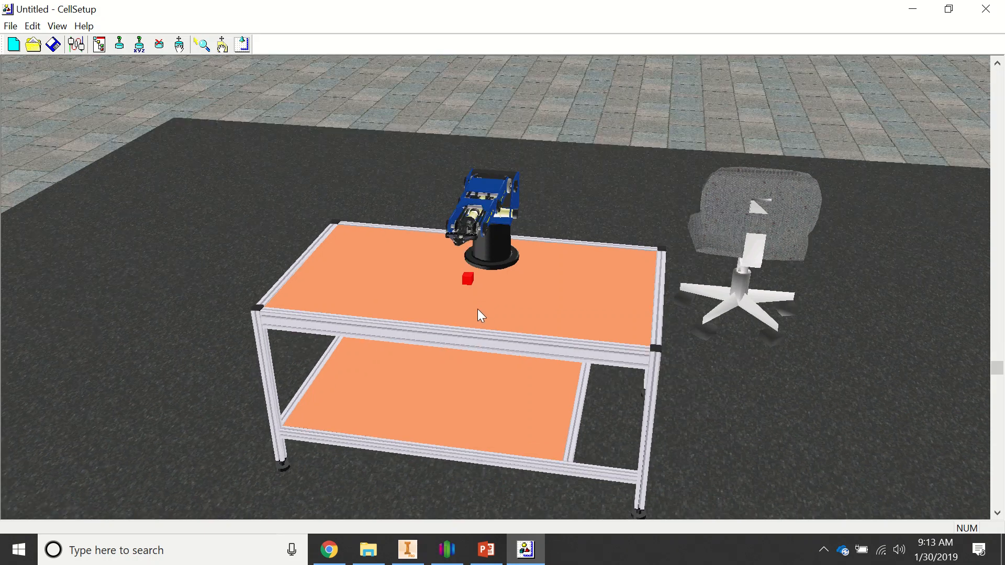
pyautogui.click(34, 46)
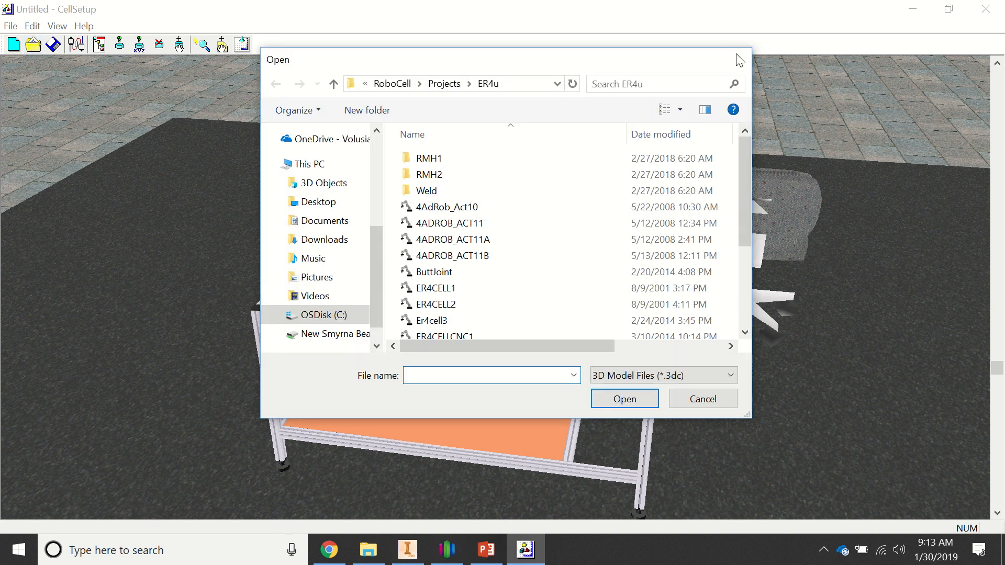
pyautogui.click(739, 61)
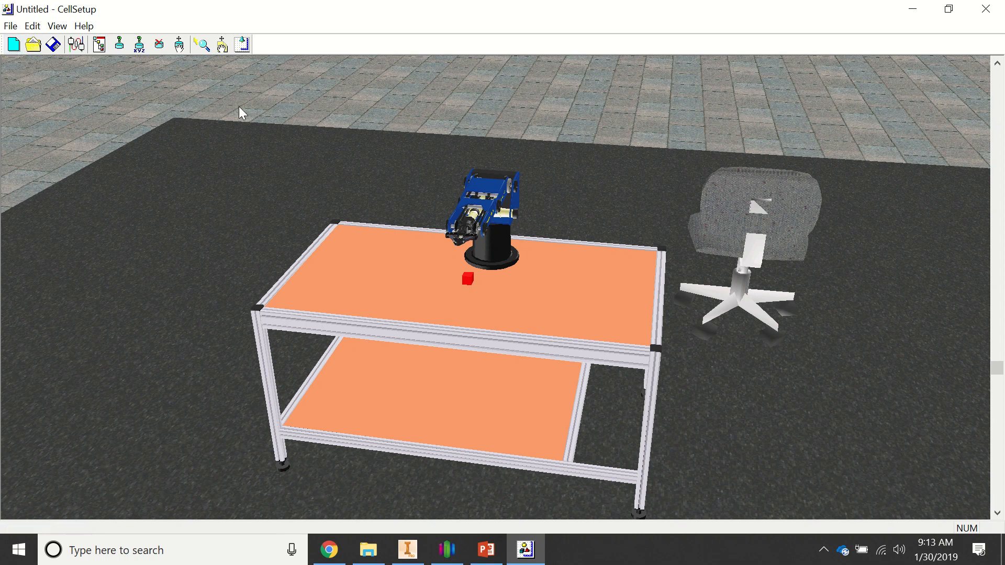
# Step: Place the user object Object2 on the open floor beside the chair
pyautogui.click(59, 27)
pyautogui.moveTo(24, 23)
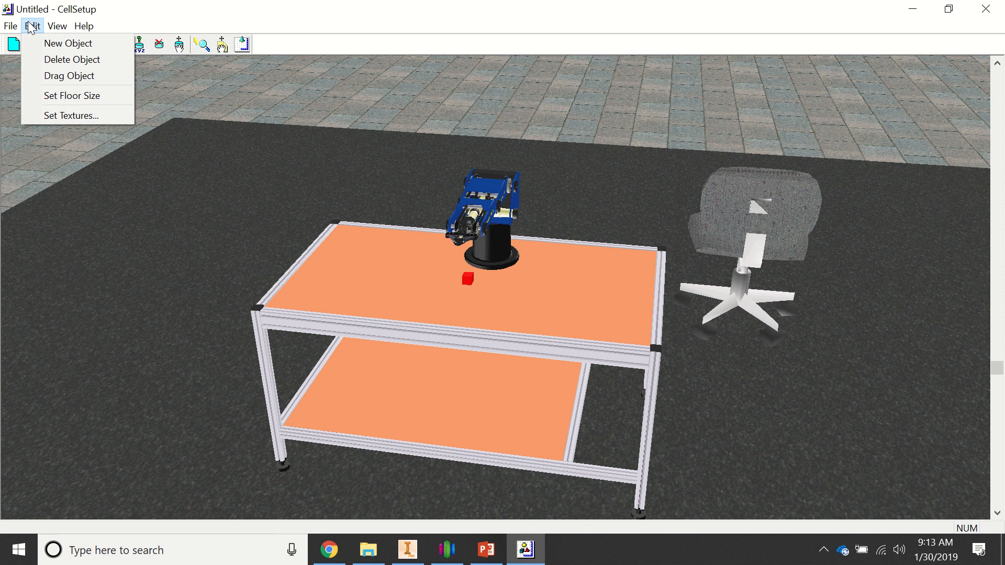
pyautogui.click(57, 42)
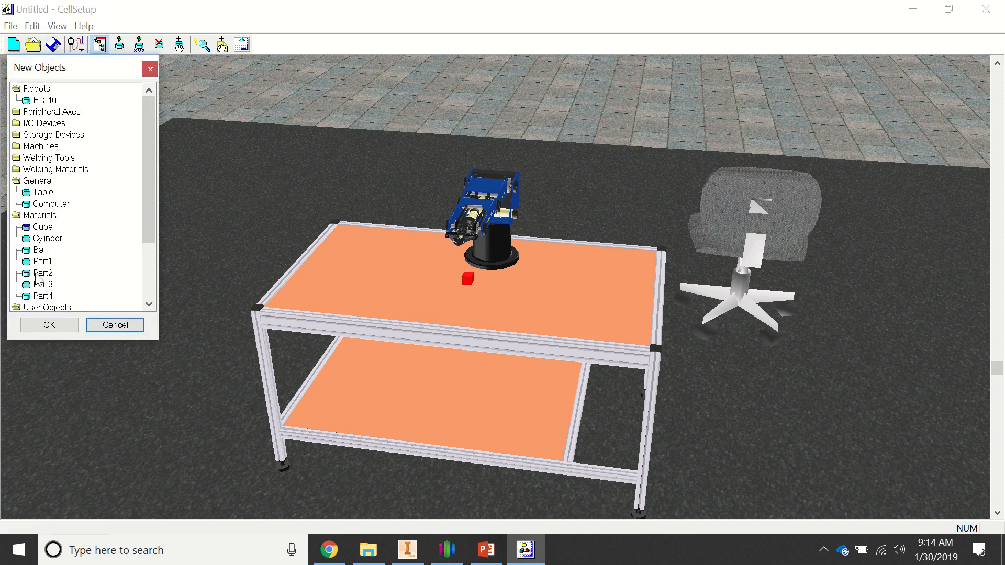
pyautogui.scroll(-2, 142, 236)
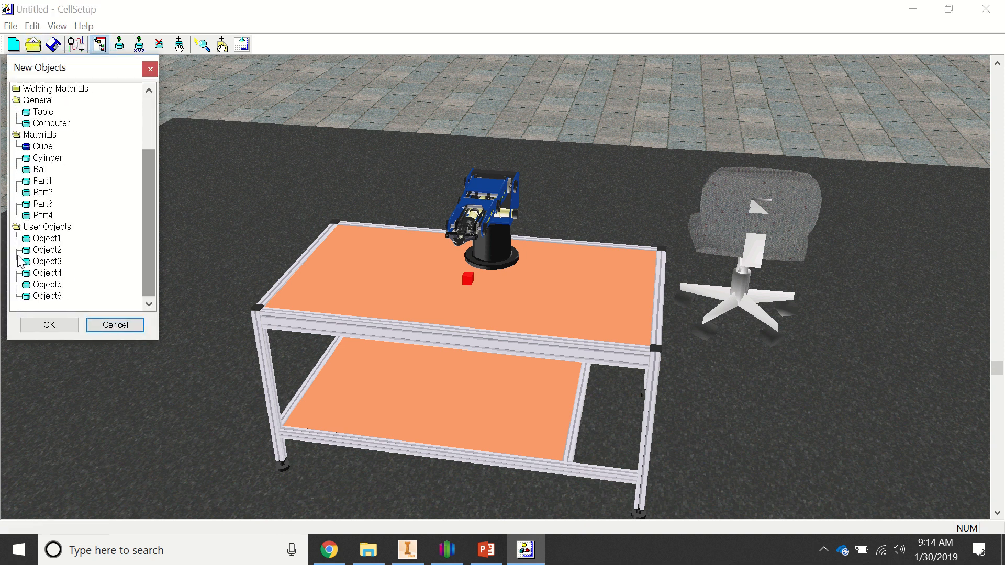
pyautogui.click(28, 240)
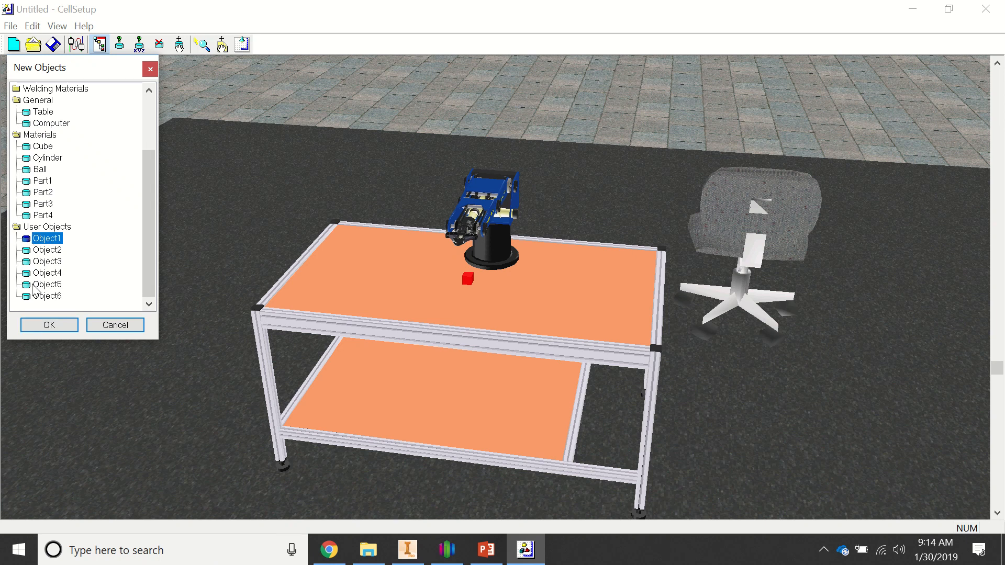
pyautogui.click(36, 251)
pyautogui.click(47, 325)
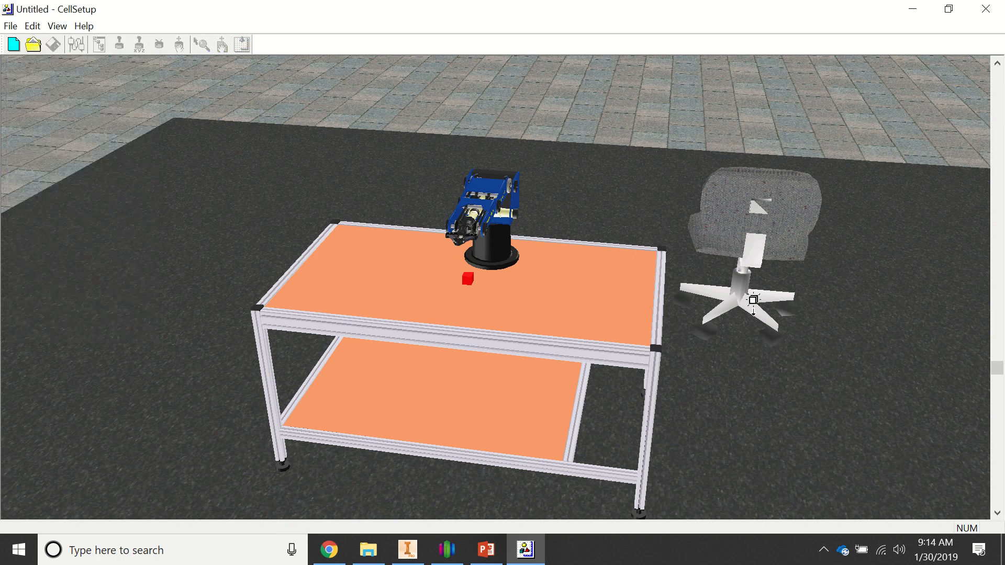
pyautogui.click(763, 359)
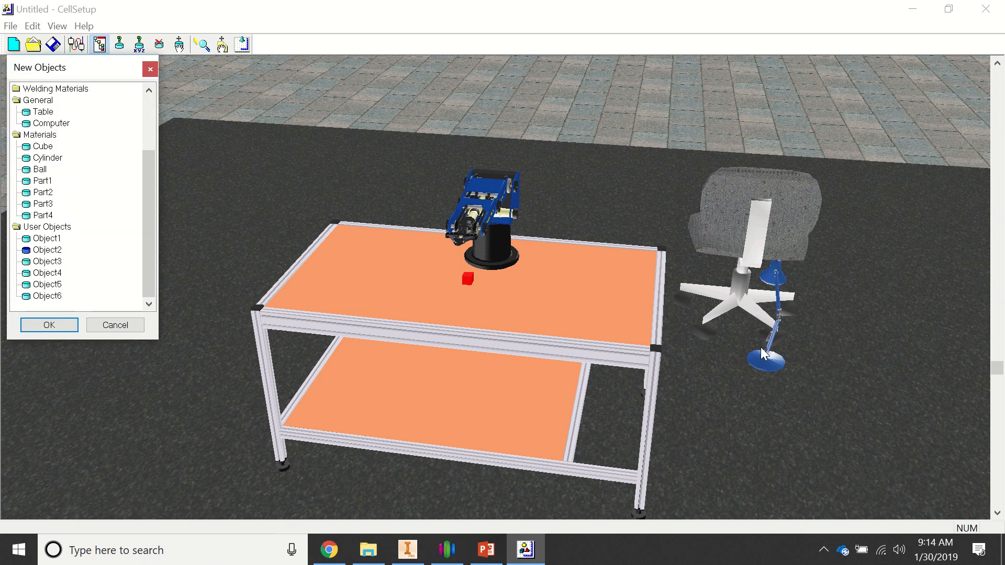
# Step: Move the lamp from beside the chair to the floor at the opposite end of the table
pyautogui.click(222, 46)
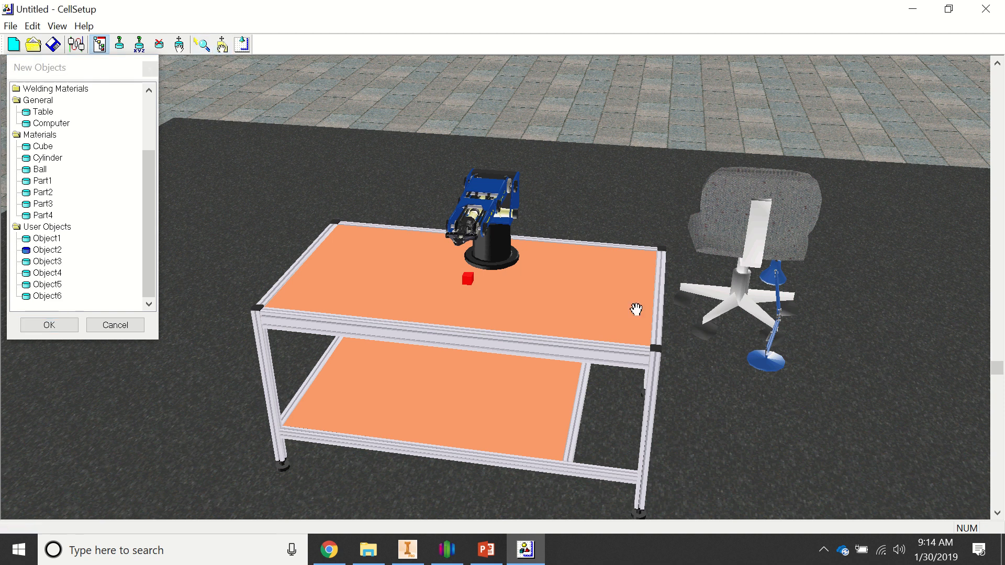
pyautogui.moveTo(754, 358); pyautogui.dragTo(388, 139)
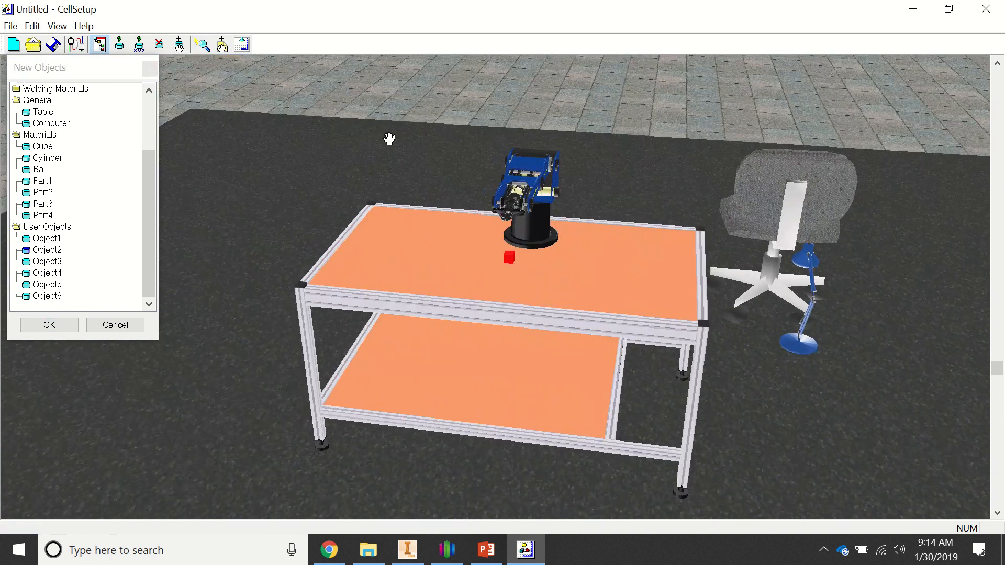
pyautogui.click(178, 46)
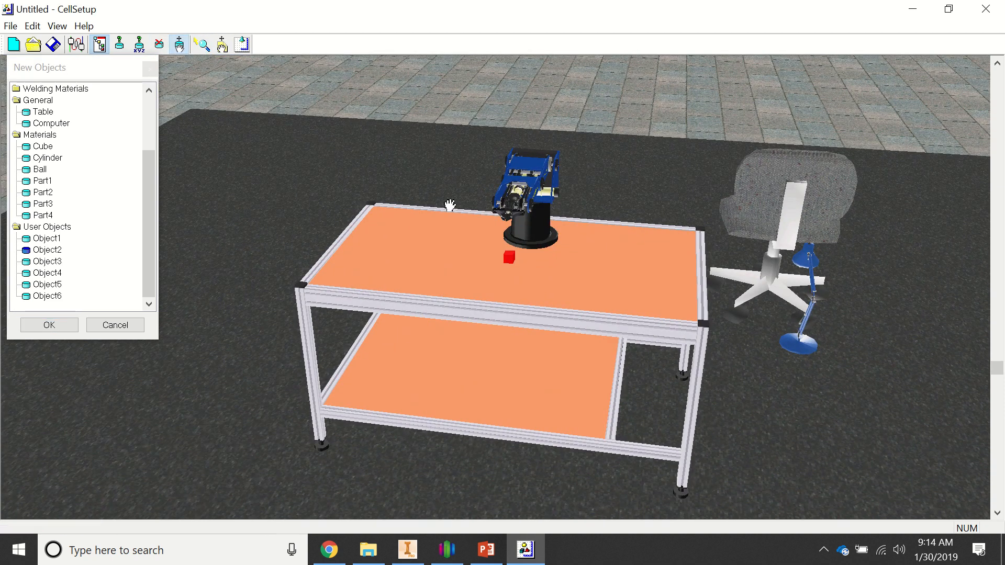
pyautogui.moveTo(798, 344); pyautogui.dragTo(537, 287)
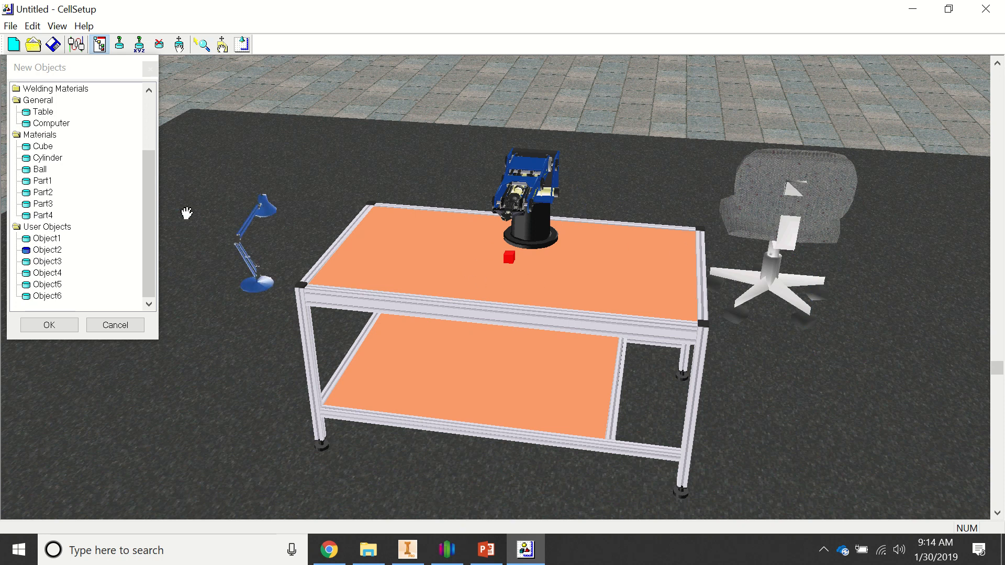
# Step: Place another Object2 lamp on the tabletop at the end near the chair and delete the lamp standing on the floor
pyautogui.click(70, 322)
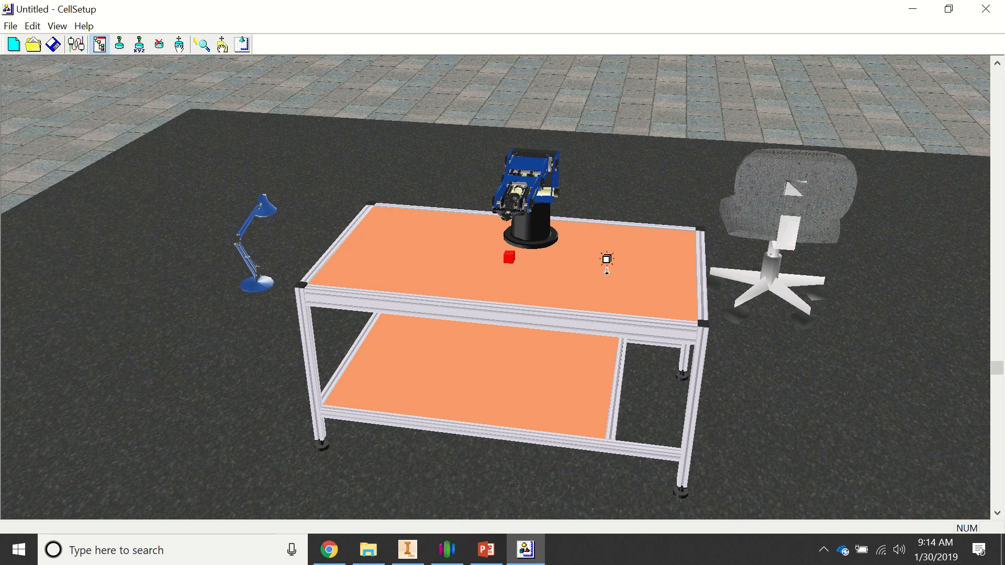
pyautogui.click(673, 296)
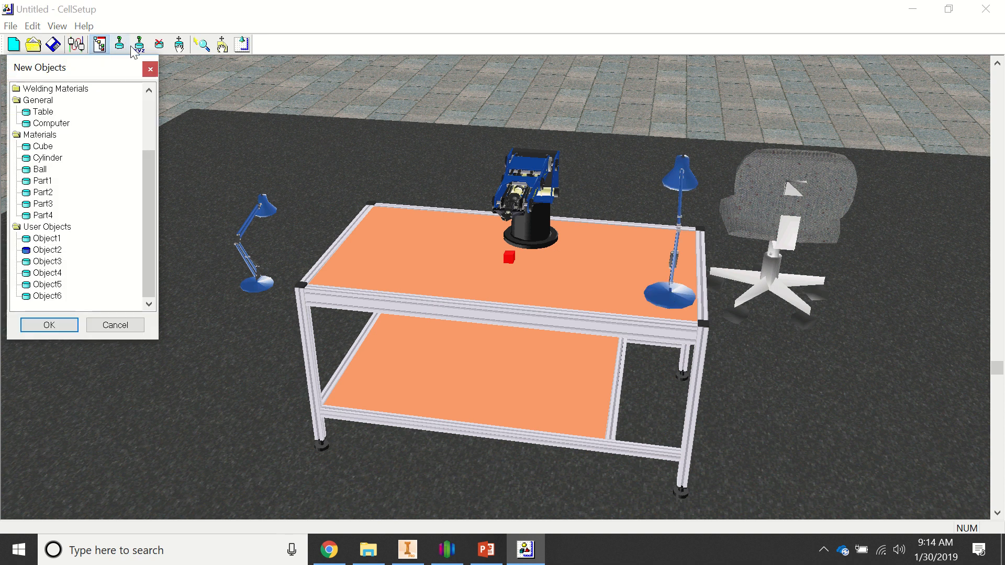
pyautogui.click(159, 45)
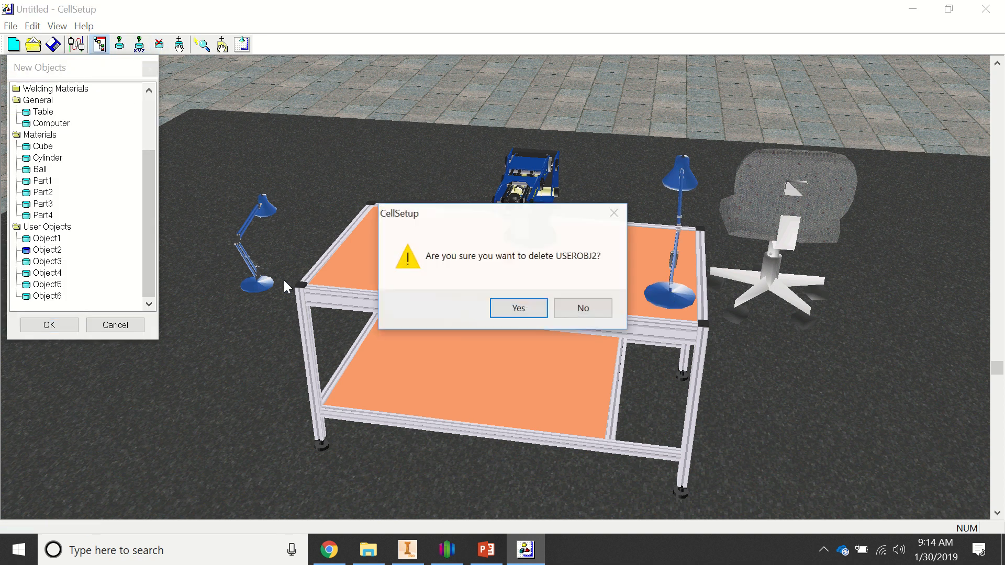
pyautogui.click(502, 308)
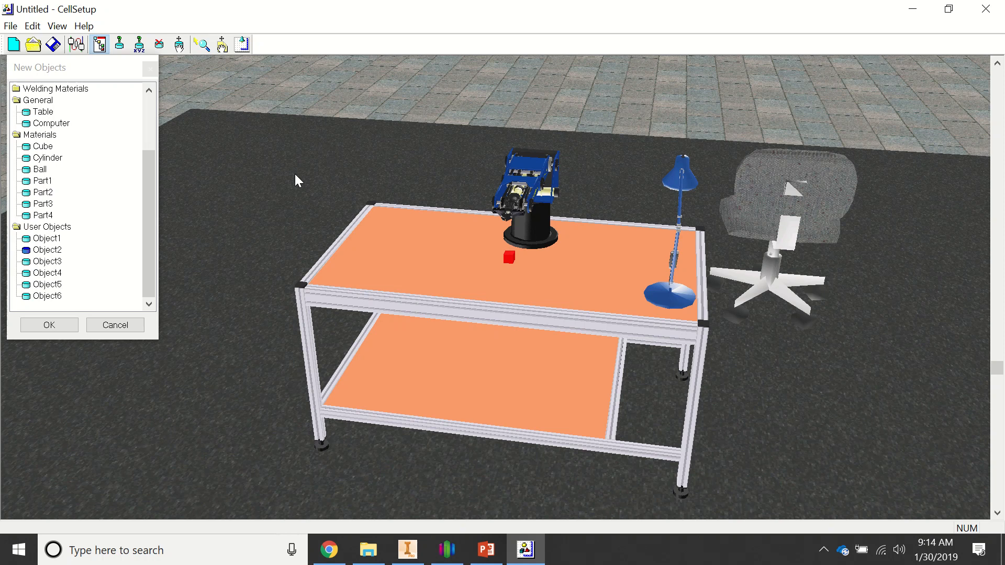
# Step: Save the work cell to the Desktop as a RoboCell file named 1cubeSetup
pyautogui.moveTo(363, 291); pyautogui.dragTo(336, 289, button='right')
pyautogui.click(349, 314)
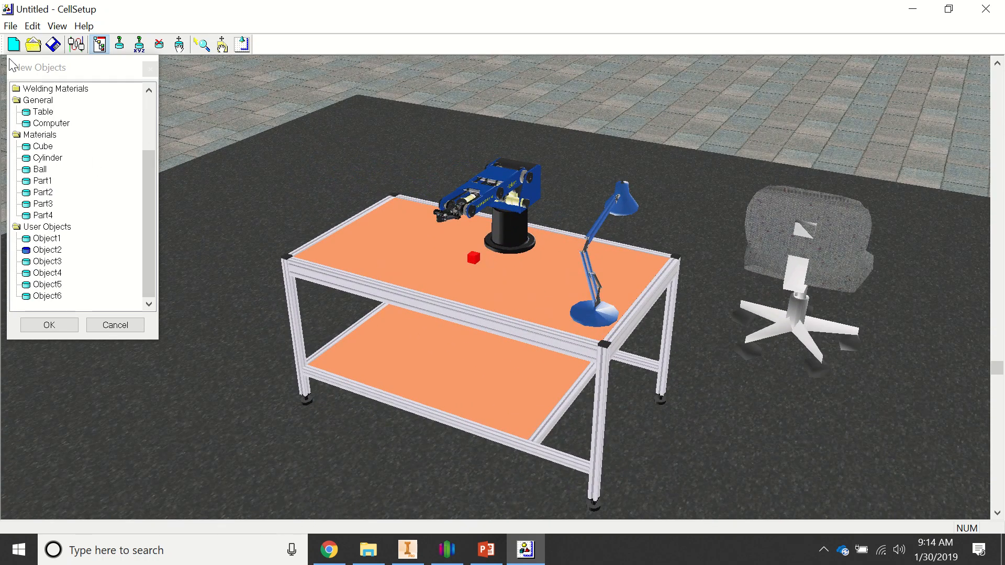
pyautogui.click(53, 44)
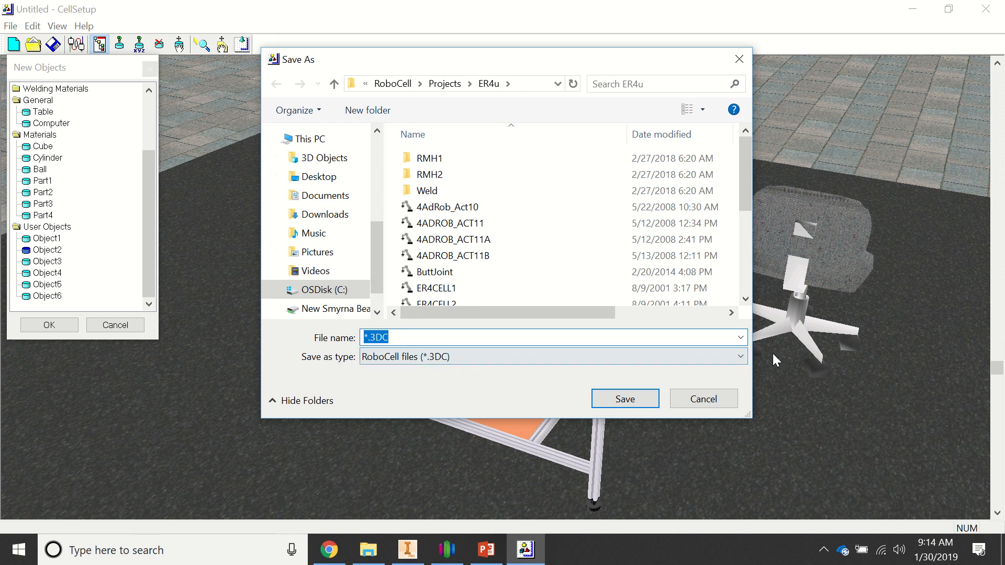
pyautogui.write('1cube')
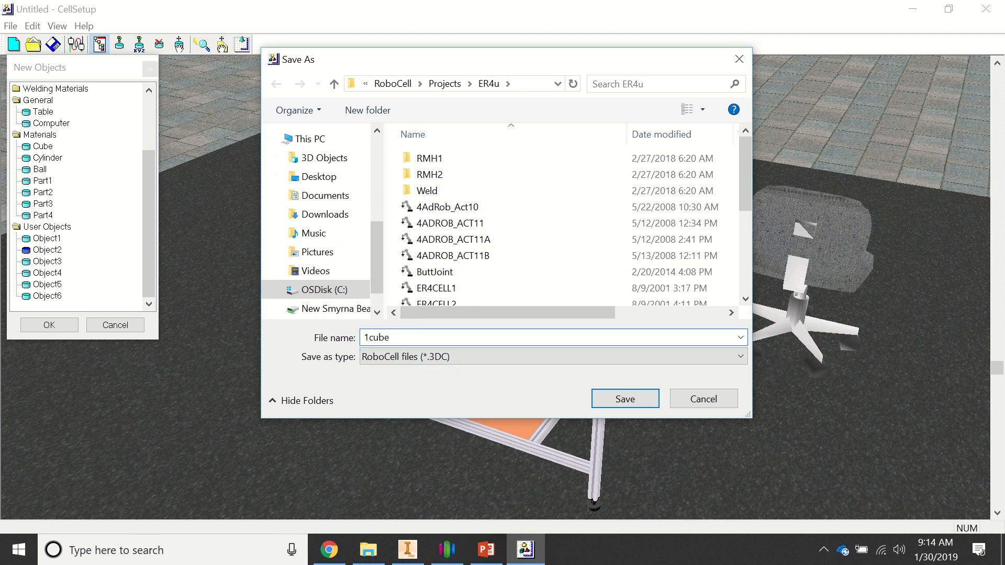
pyautogui.write('Setup')
pyautogui.click(330, 181)
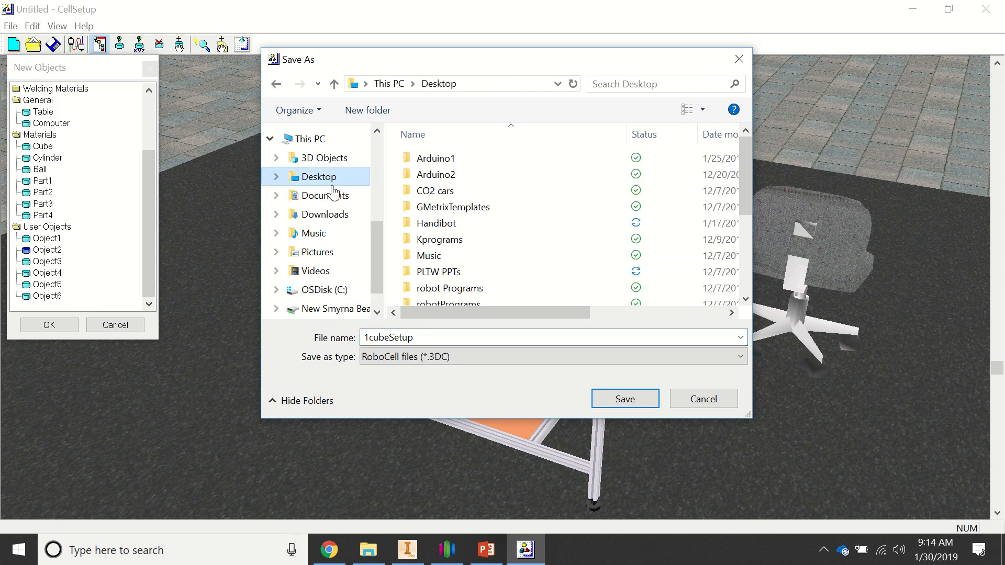
pyautogui.click(622, 401)
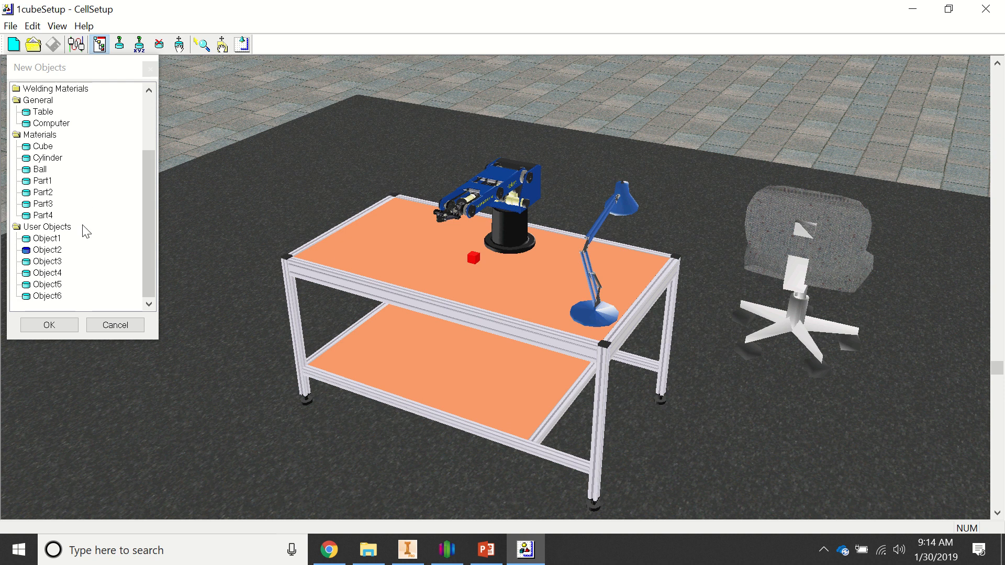
# Step: Open RoboCell for SCORBOT-ER 4u and create a new project
pyautogui.click(19, 550)
pyautogui.click(375, 321)
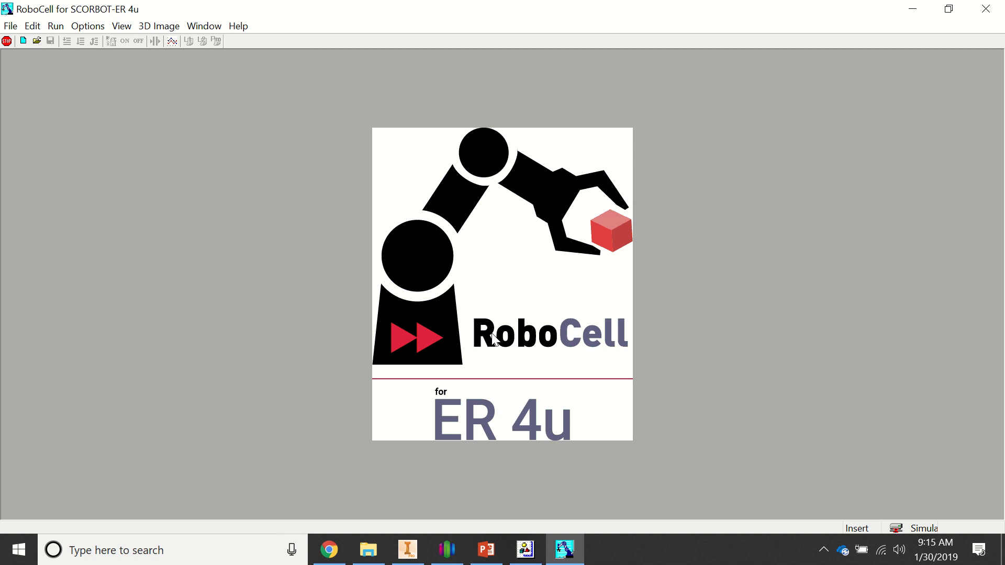
pyautogui.click(23, 41)
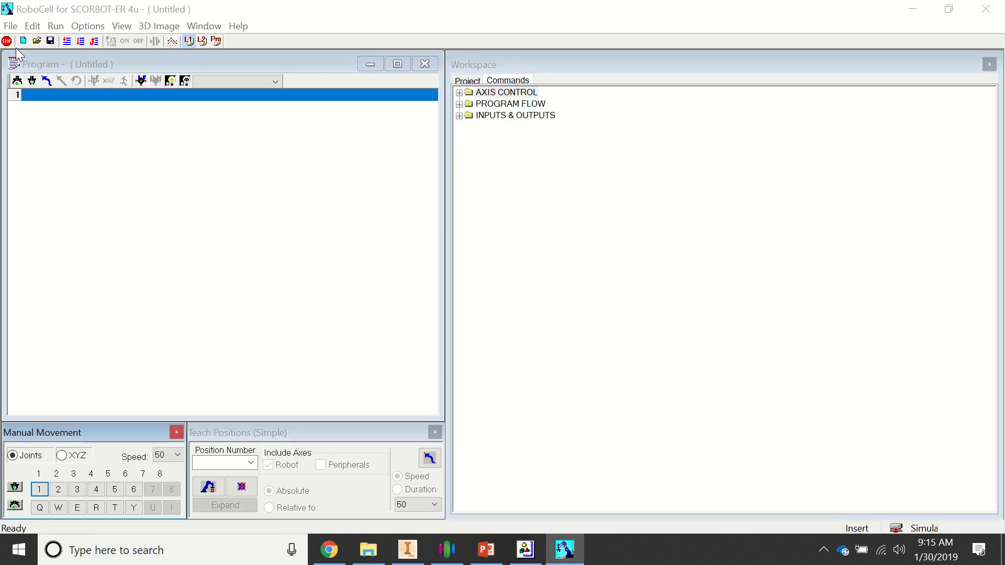
# Step: Import the 3D model 1cubeSetup from the Desktop into the new project
pyautogui.click(11, 27)
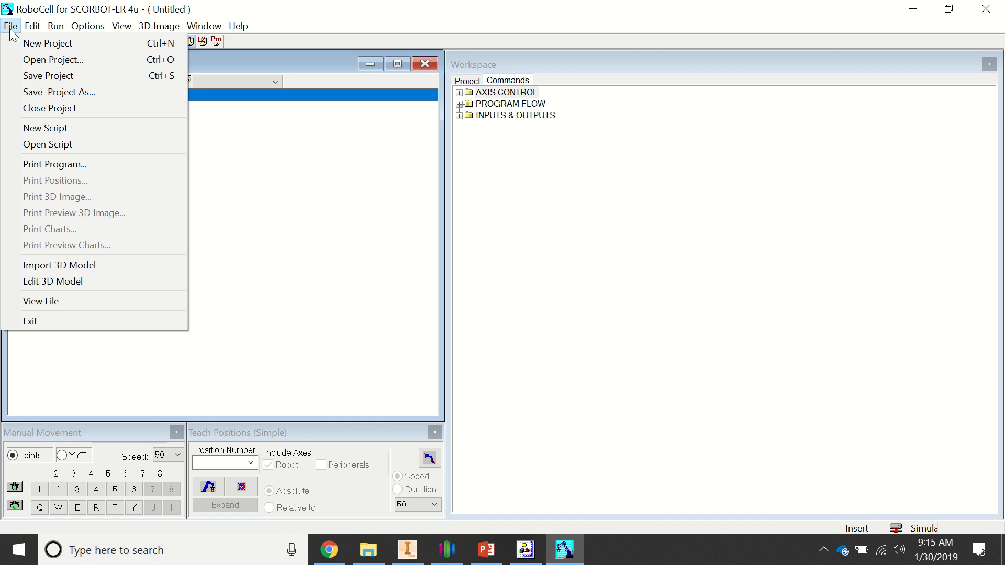
pyautogui.click(57, 265)
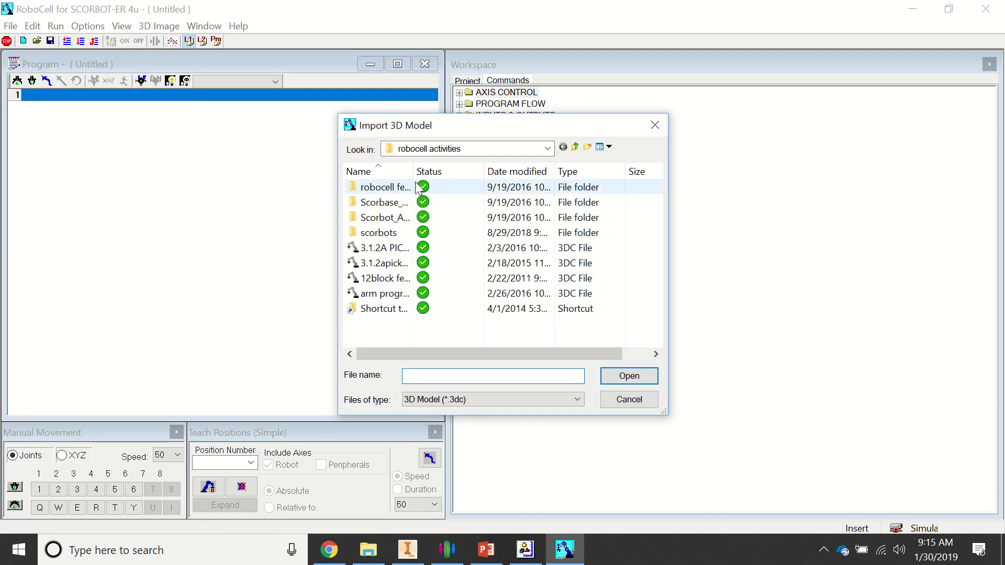
pyautogui.click(547, 149)
pyautogui.click(540, 166)
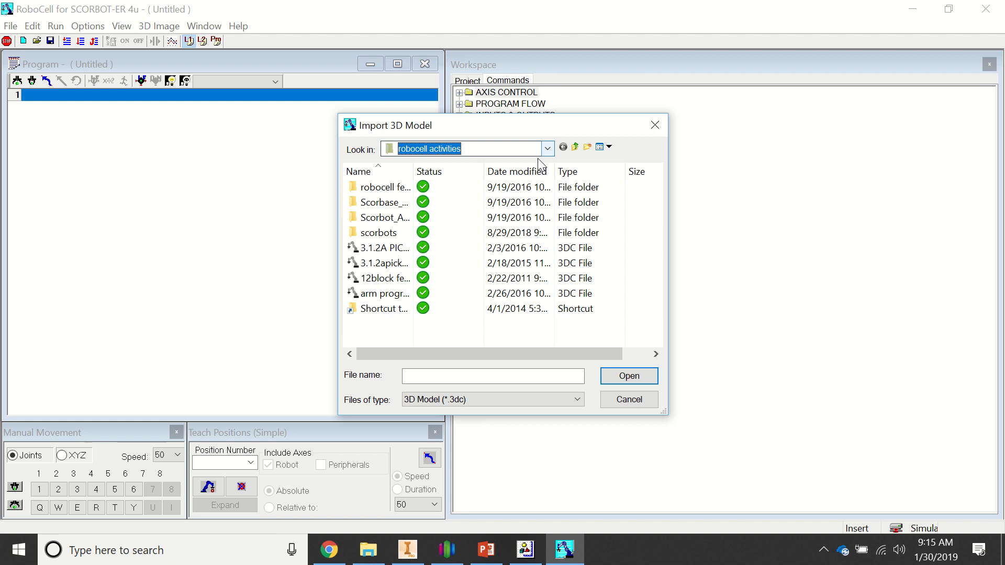
pyautogui.click(547, 148)
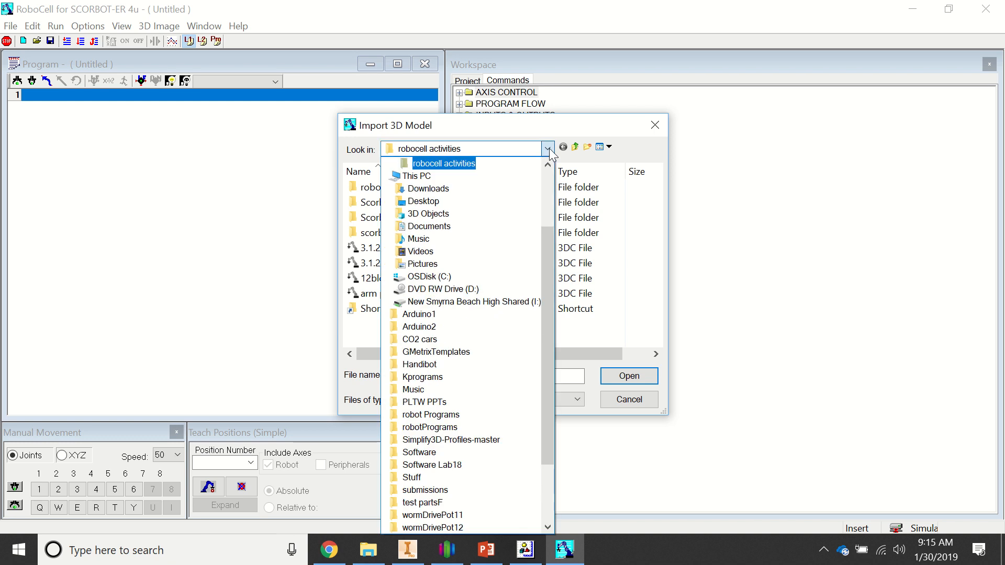
pyautogui.click(447, 202)
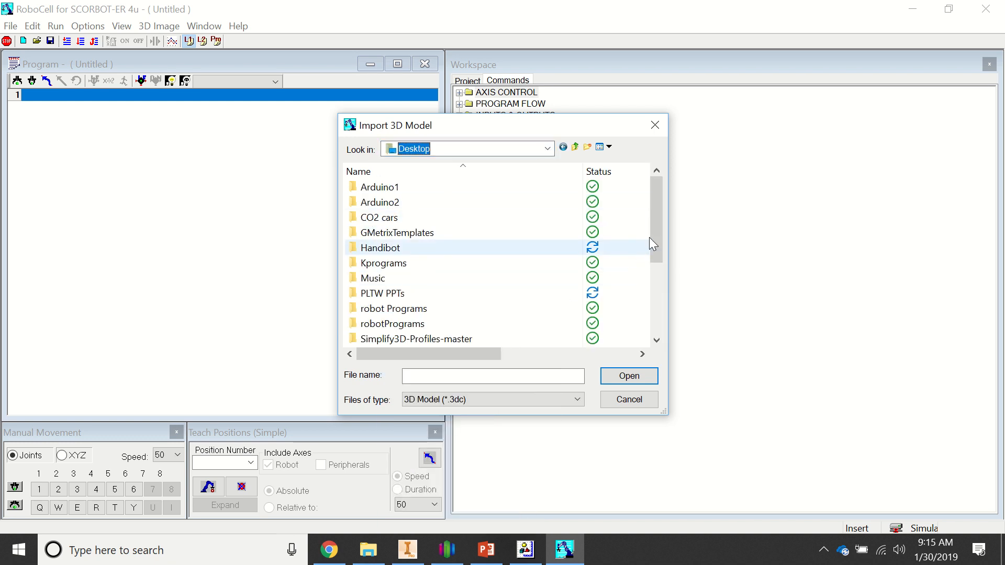
pyautogui.moveTo(658, 240); pyautogui.dragTo(657, 310)
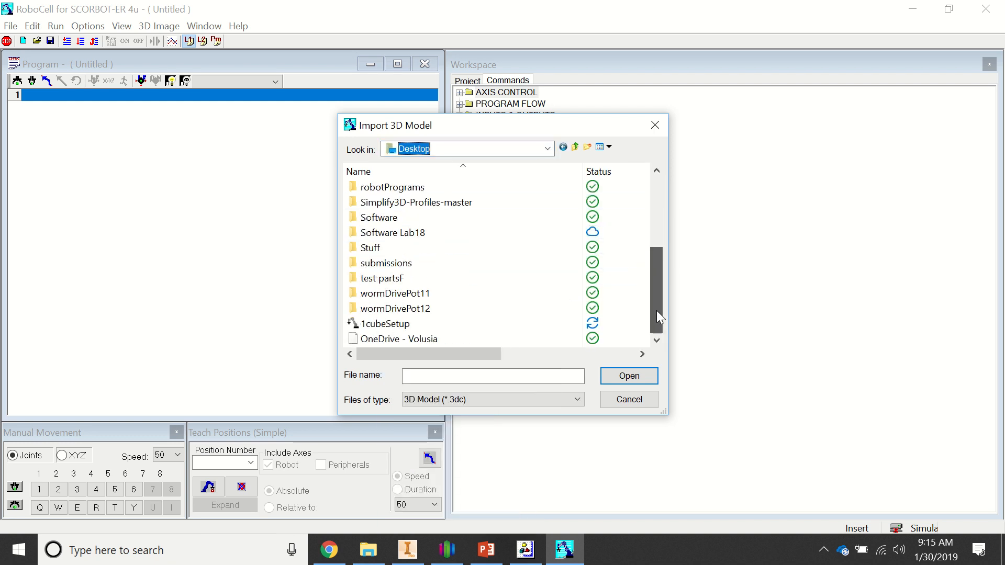
pyautogui.click(408, 324)
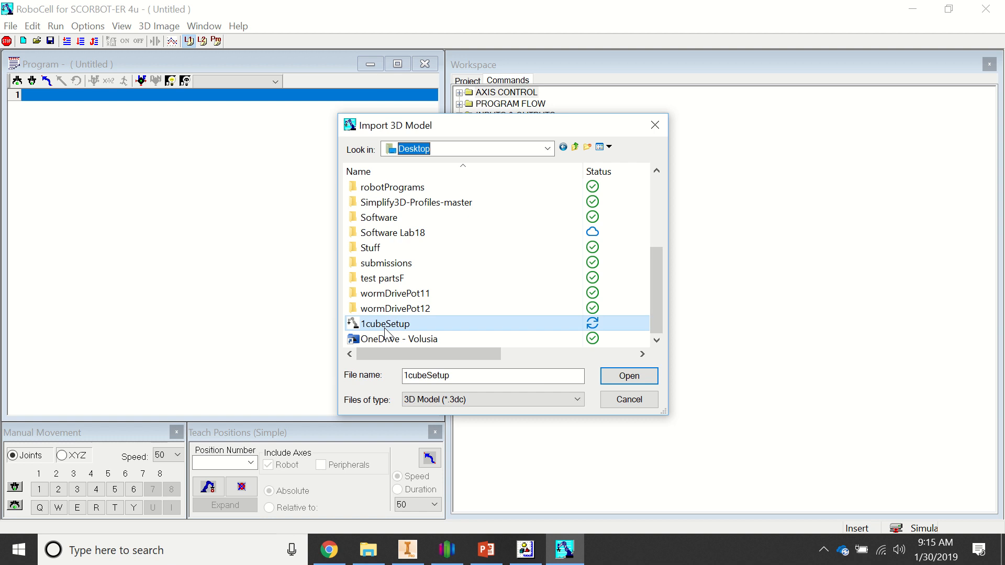
pyautogui.click(610, 386)
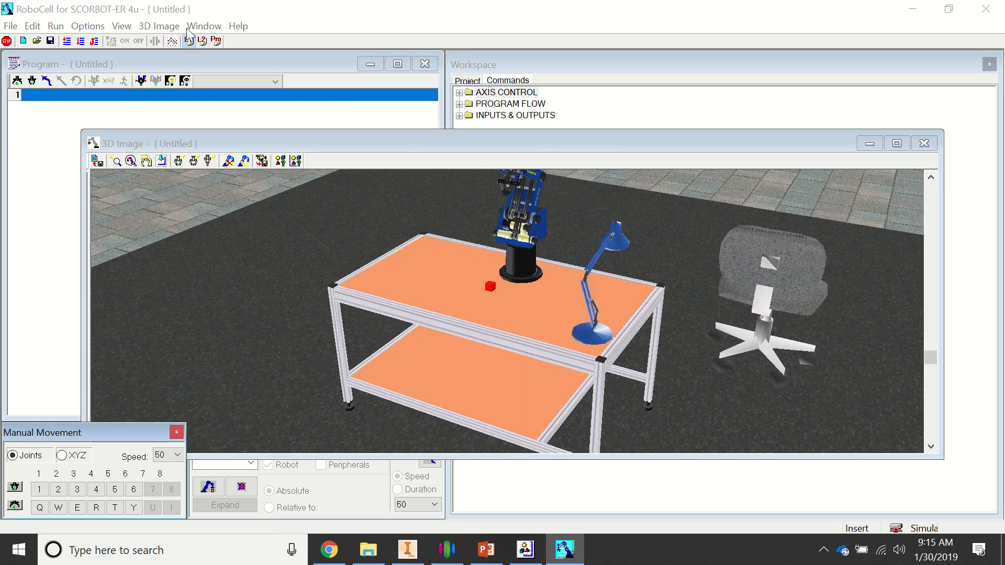
# Step: Arrange the workspace in the Simulation & Teach layout and switch the programming level to L2
pyautogui.click(203, 26)
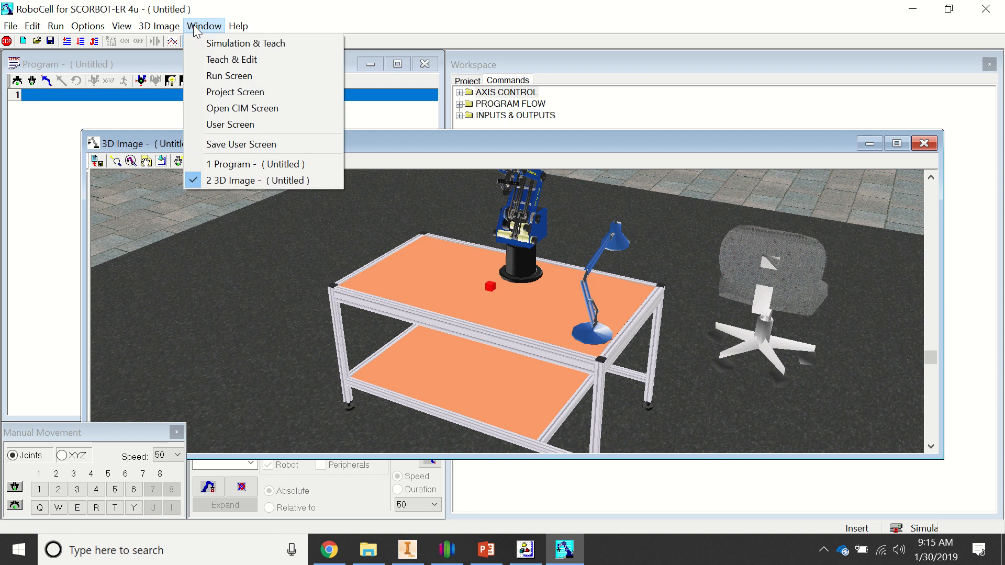
pyautogui.click(222, 43)
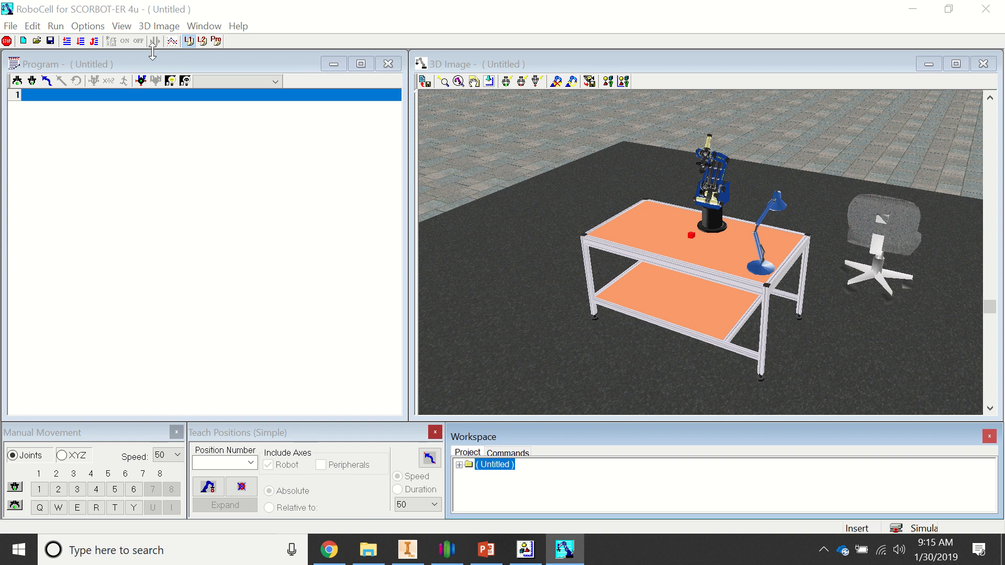
pyautogui.click(203, 42)
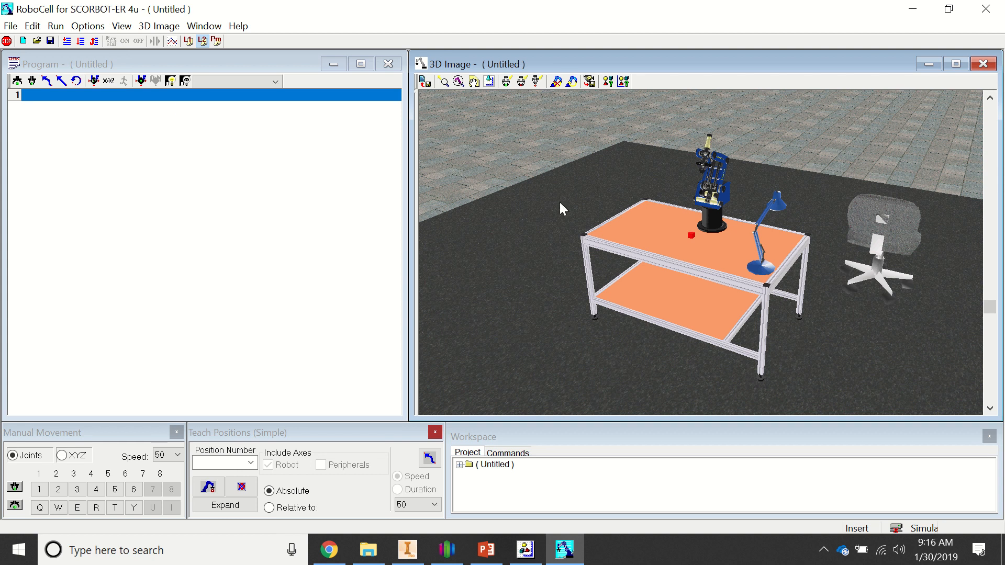
# Step: Send the robot arm to a point above the red cube on the table in the 3D image
pyautogui.moveTo(693, 282); pyautogui.dragTo(678, 270, button='right')
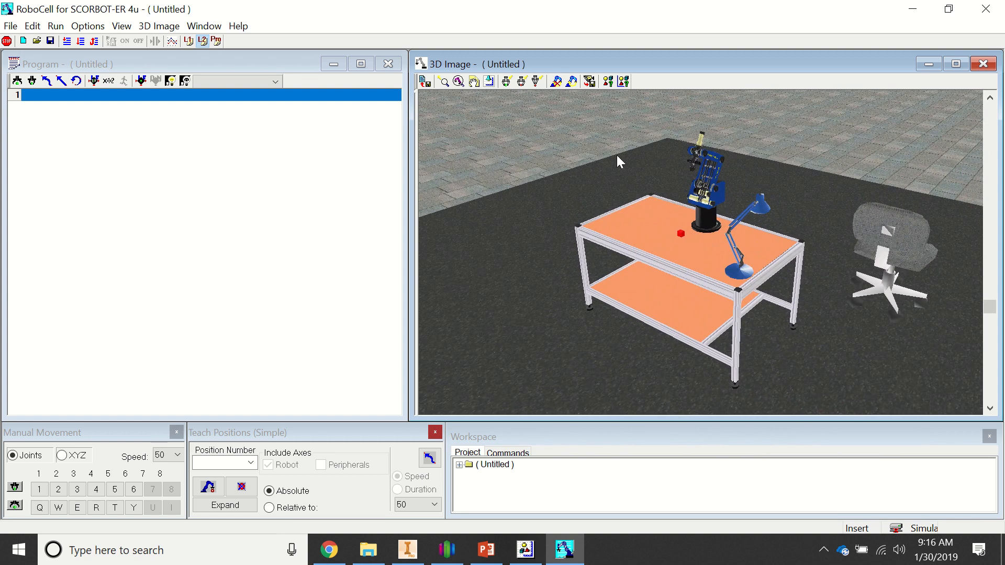
pyautogui.click(474, 82)
pyautogui.moveTo(657, 231); pyautogui.dragTo(626, 254)
pyautogui.moveTo(626, 255)
pyautogui.mouseDown(button='right')
pyautogui.moveTo(687, 230)
pyautogui.moveTo(632, 224)
pyautogui.moveTo(626, 246)
pyautogui.mouseUp(button='right')
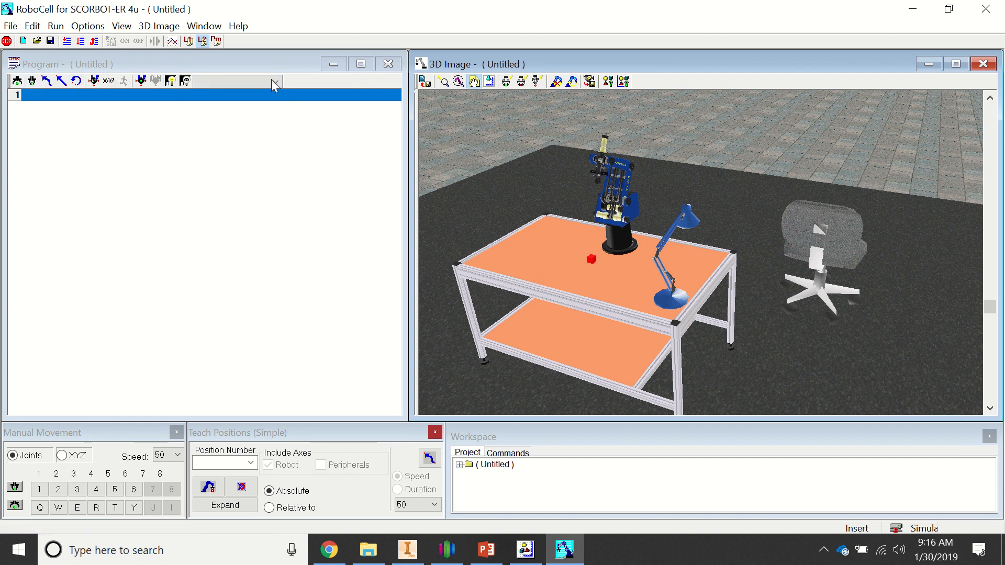
pyautogui.click(537, 81)
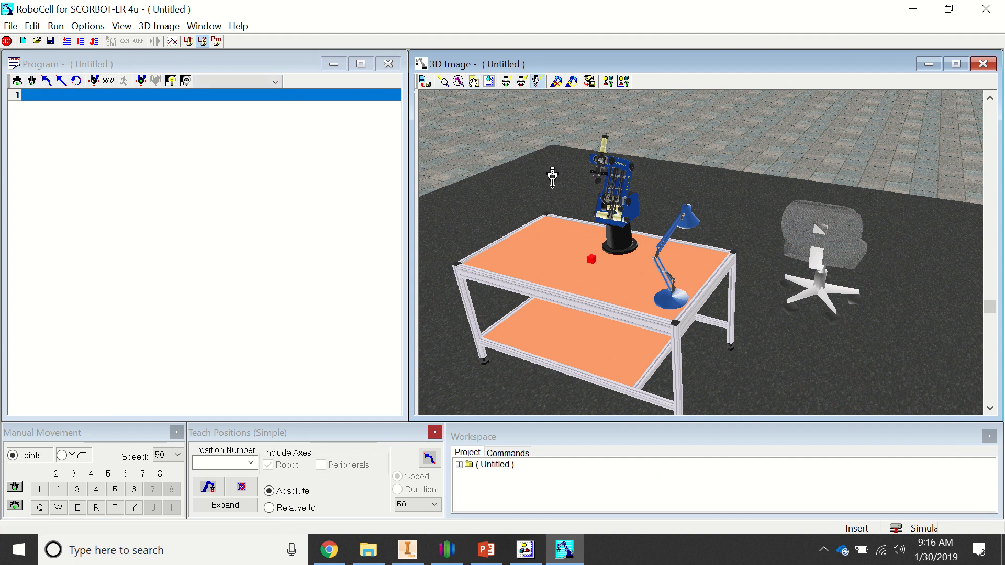
pyautogui.click(590, 251)
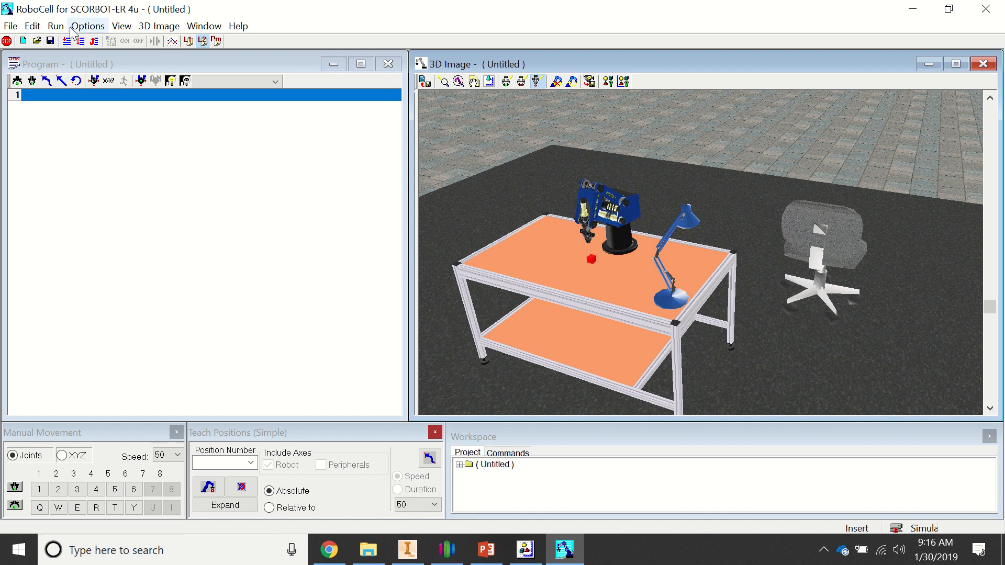
# Step: Record the robot's current pose above the cube as absolute position number 1
pyautogui.click(208, 490)
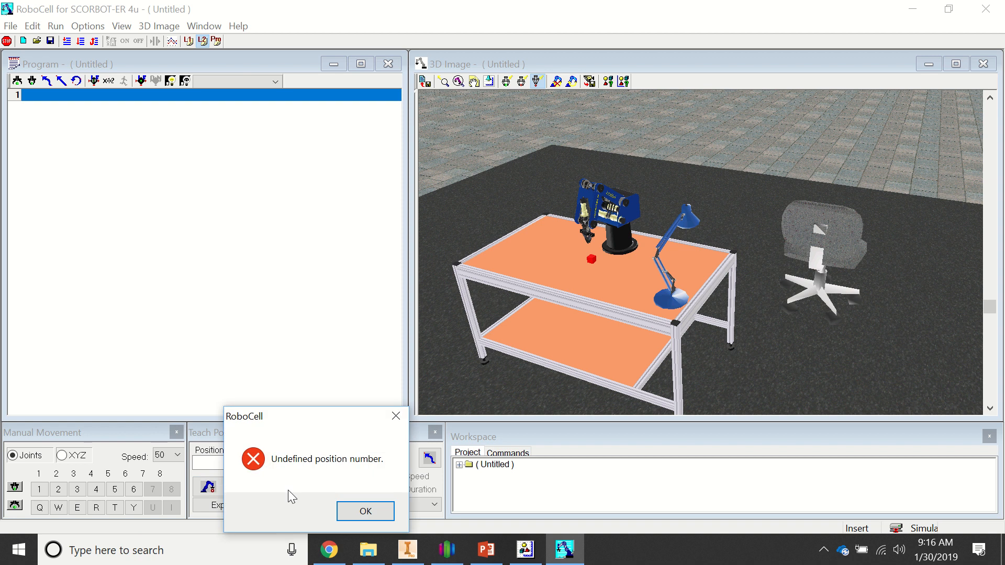
pyautogui.click(361, 512)
pyautogui.click(238, 464)
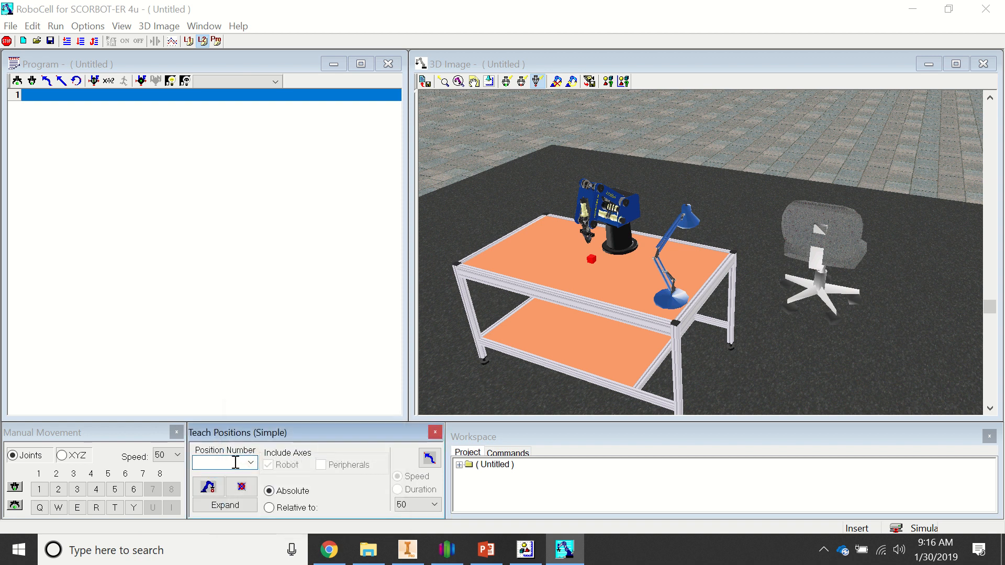
pyautogui.write('1')
pyautogui.click(208, 487)
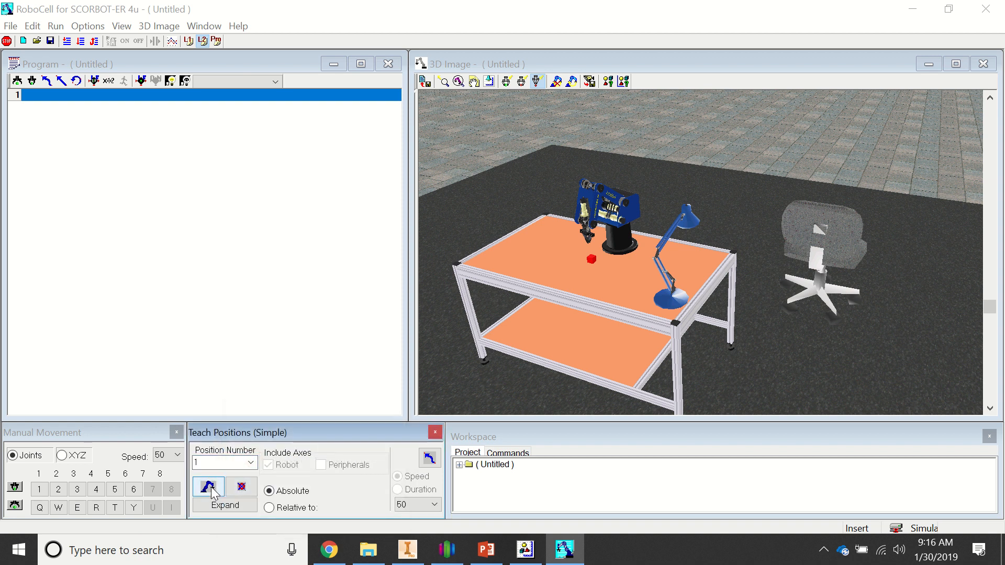
pyautogui.click(269, 490)
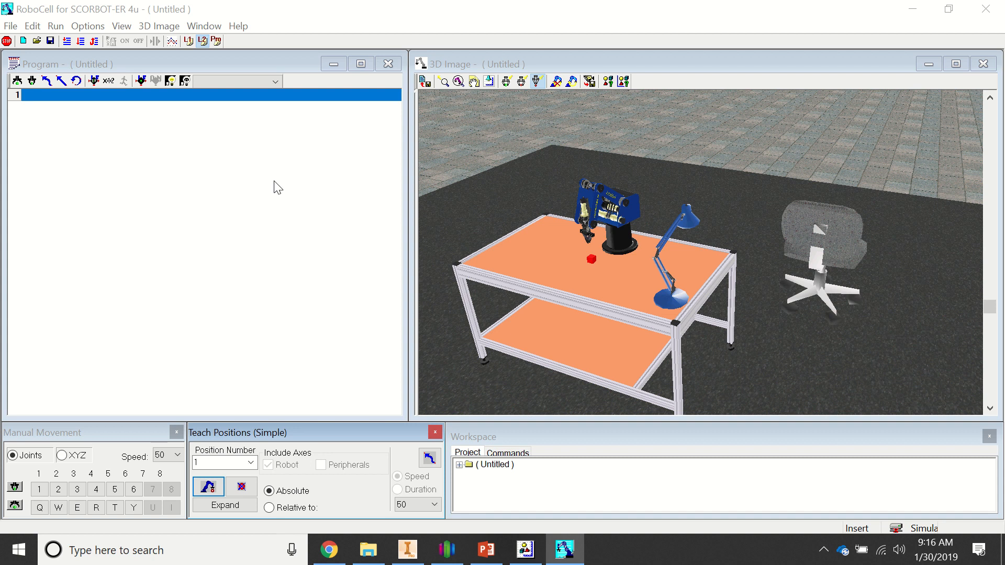
# Step: Reset the 3D work cell to its starting state and inspect the robot, cube, table, lamp and chair
pyautogui.click(425, 82)
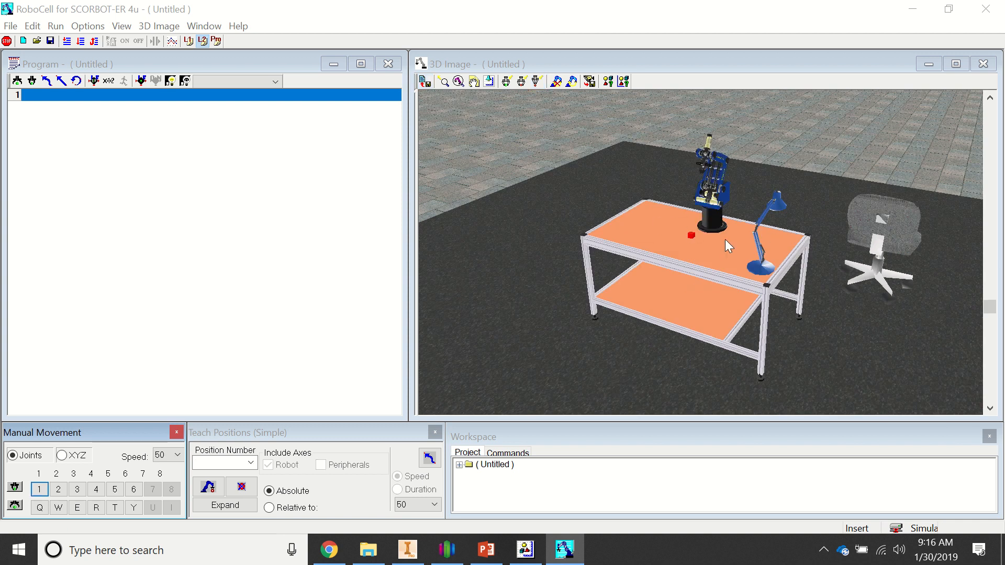
pyautogui.moveTo(715, 236); pyautogui.dragTo(705, 181, button='right')
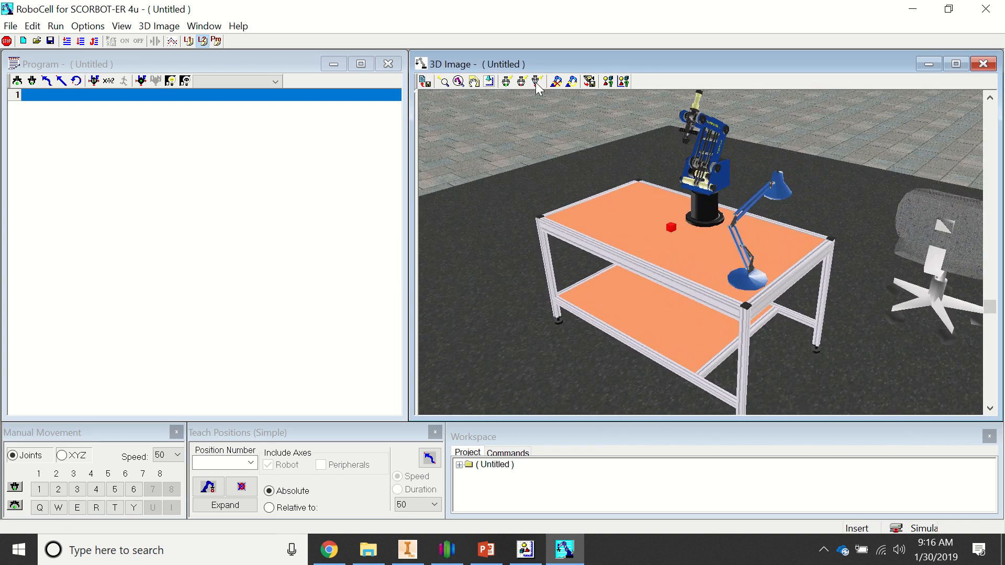
pyautogui.click(474, 81)
pyautogui.moveTo(652, 197); pyautogui.dragTo(649, 222)
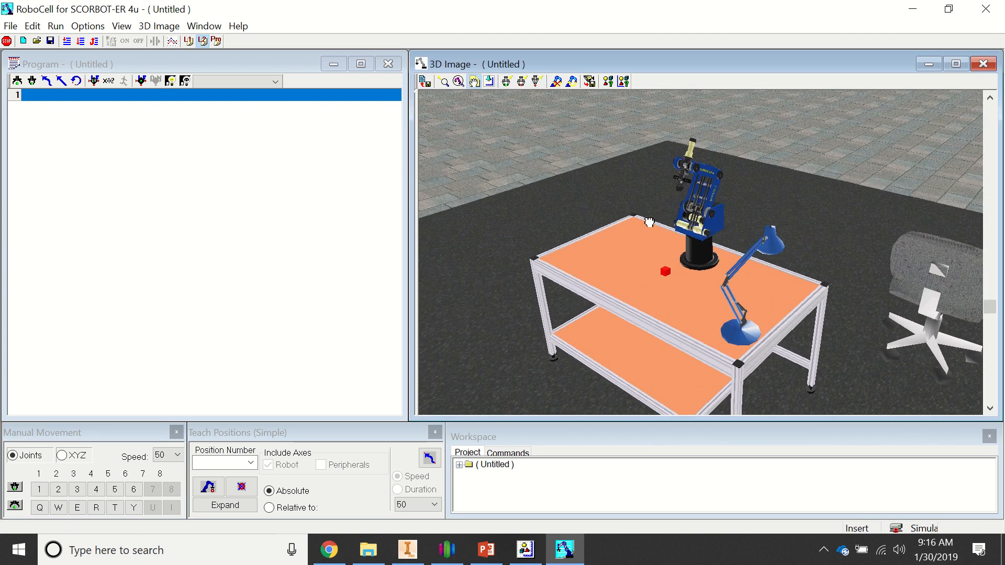
pyautogui.moveTo(733, 276); pyautogui.dragTo(742, 256, button='right')
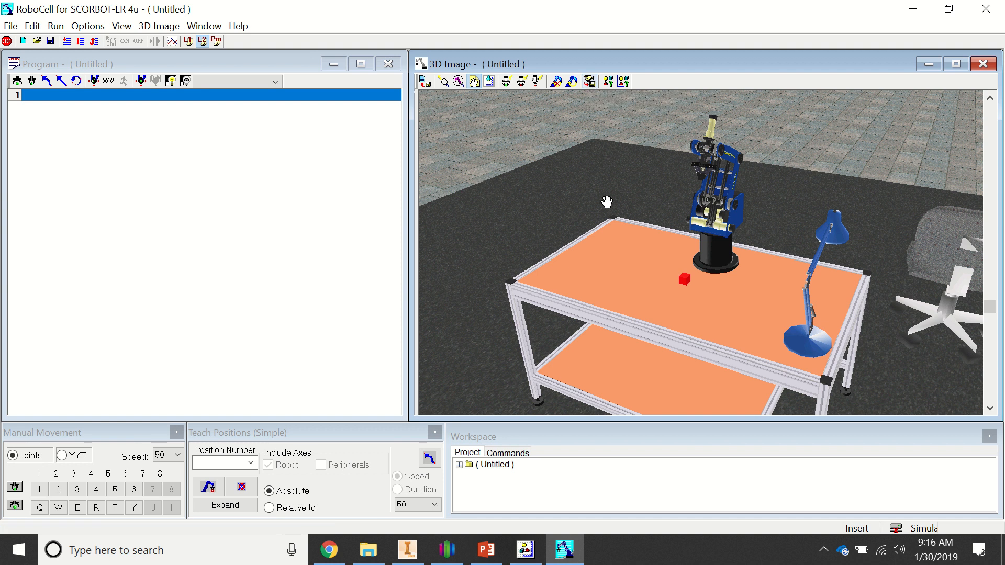
pyautogui.moveTo(607, 250); pyautogui.dragTo(497, 191)
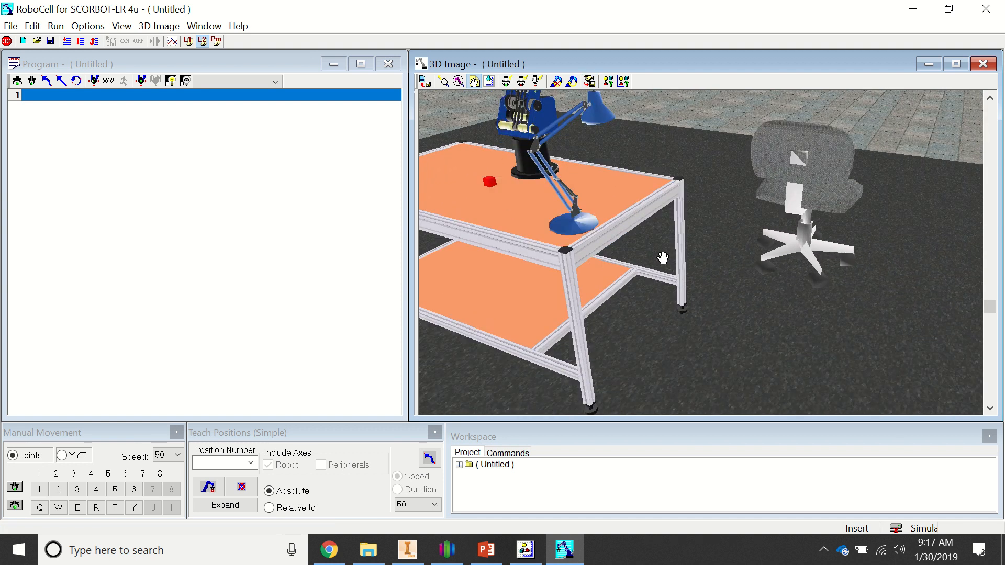
pyautogui.moveTo(650, 256); pyautogui.dragTo(839, 261, button='right')
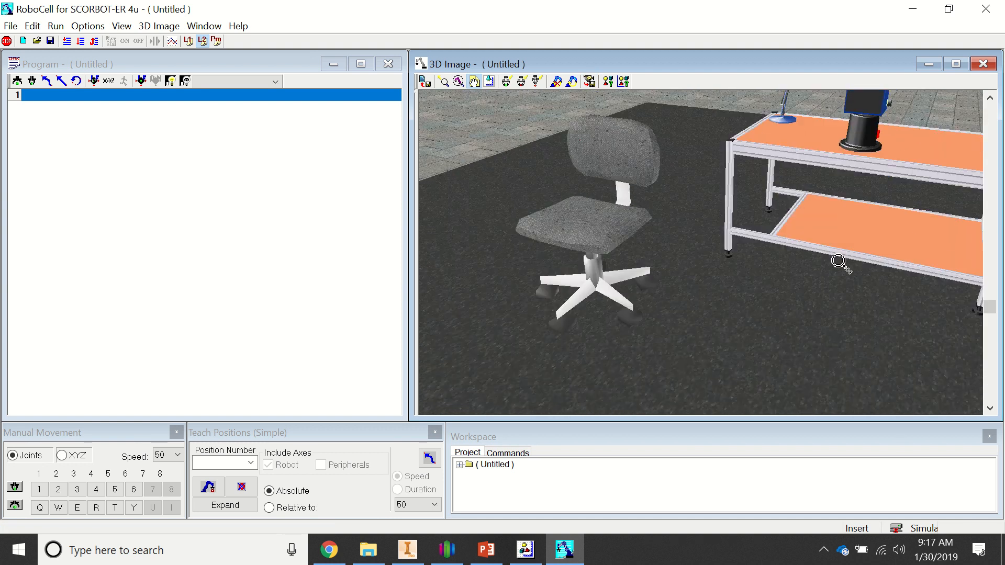
pyautogui.click(425, 82)
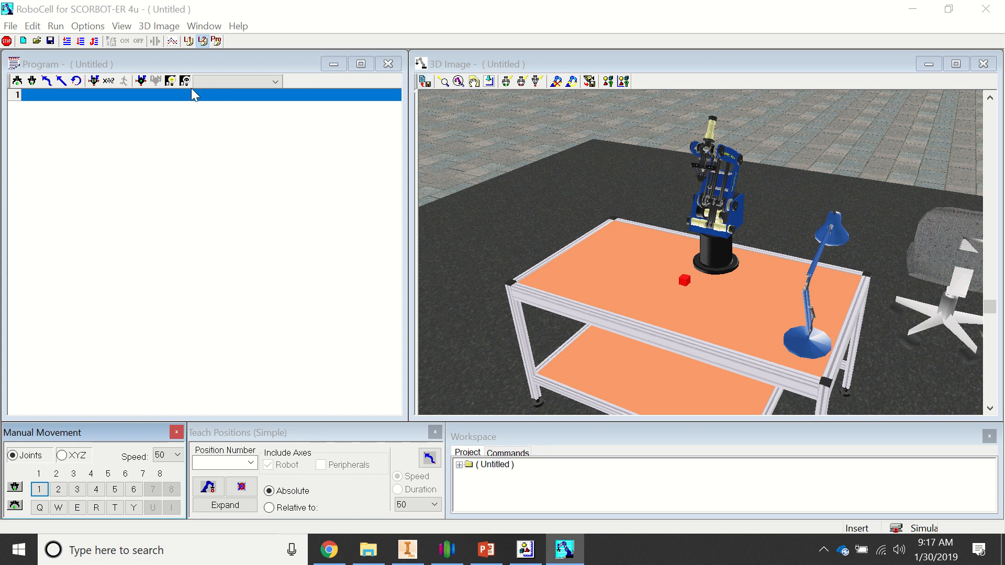
# Step: Add a Go to Position command to the program with target position 1, Joint movement and Fast (100%) speed
pyautogui.click(47, 82)
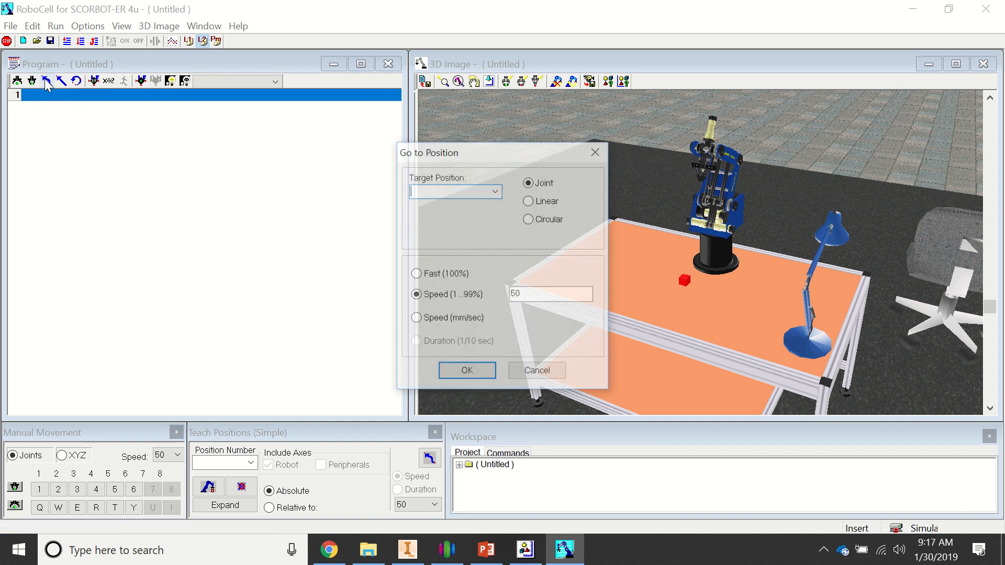
pyautogui.click(495, 191)
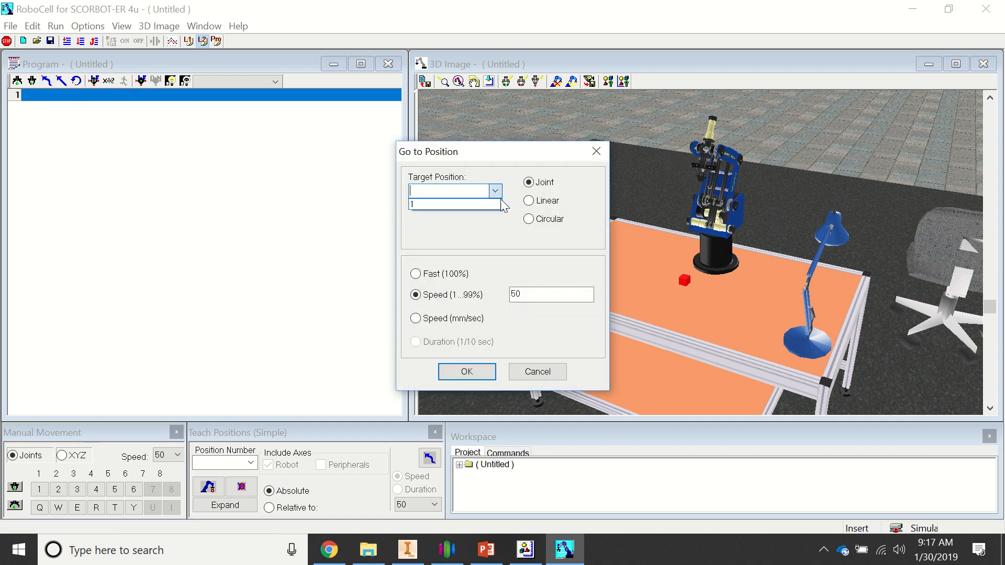
pyautogui.click(447, 205)
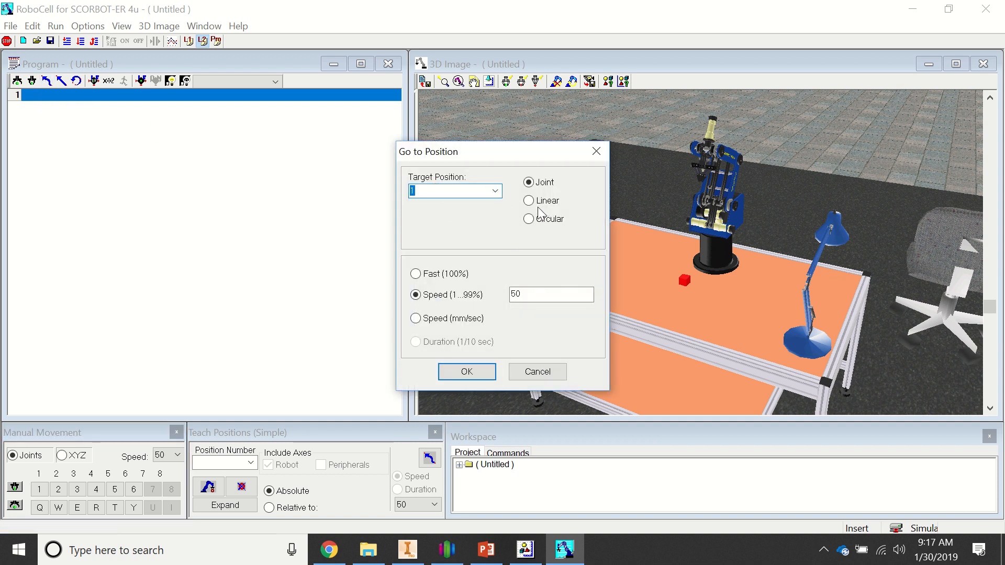
pyautogui.click(415, 273)
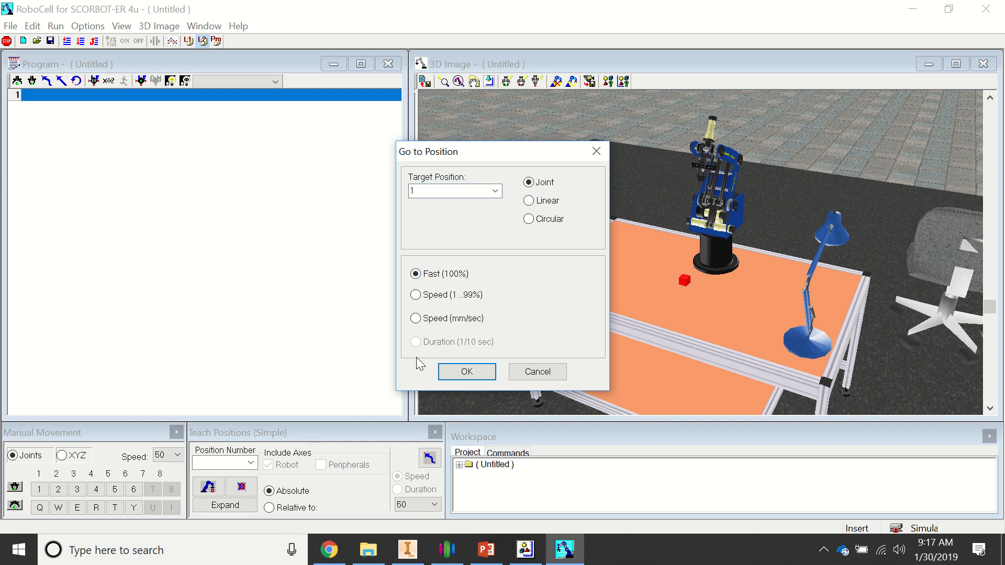
pyautogui.click(463, 372)
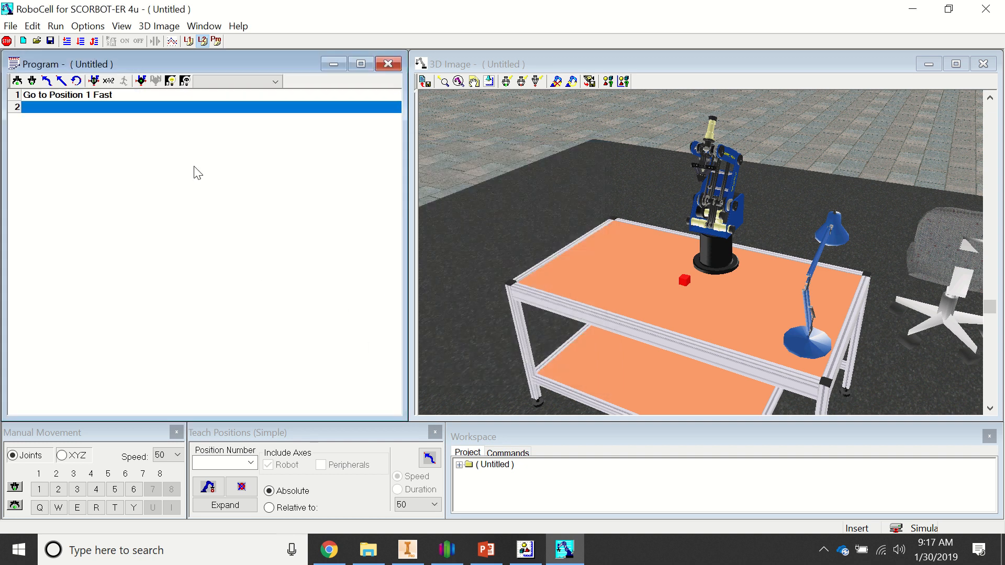
# Step: Run the program for a single cycle from line 1 to move the robot to position 1
pyautogui.click(67, 43)
pyautogui.click(61, 94)
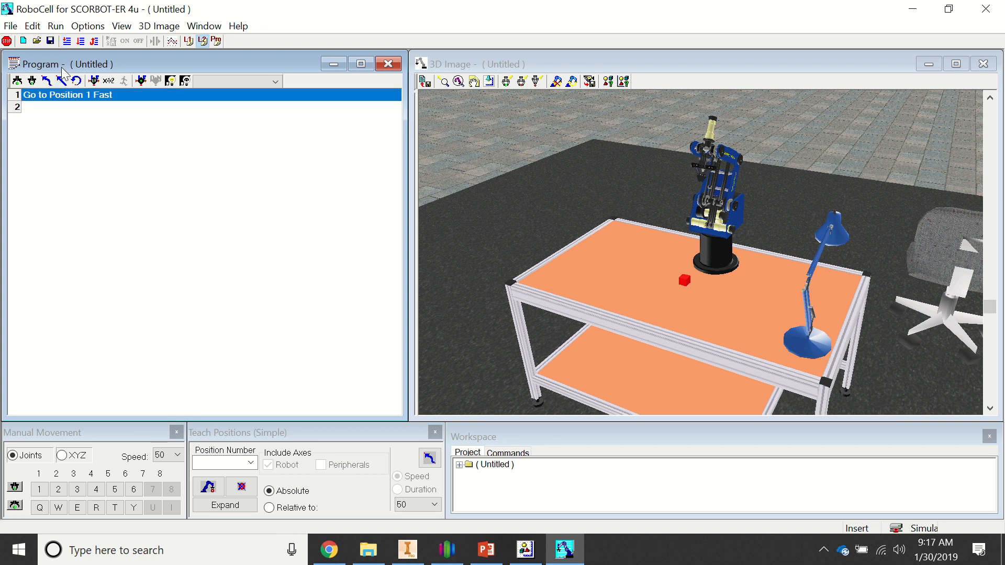
pyautogui.click(81, 42)
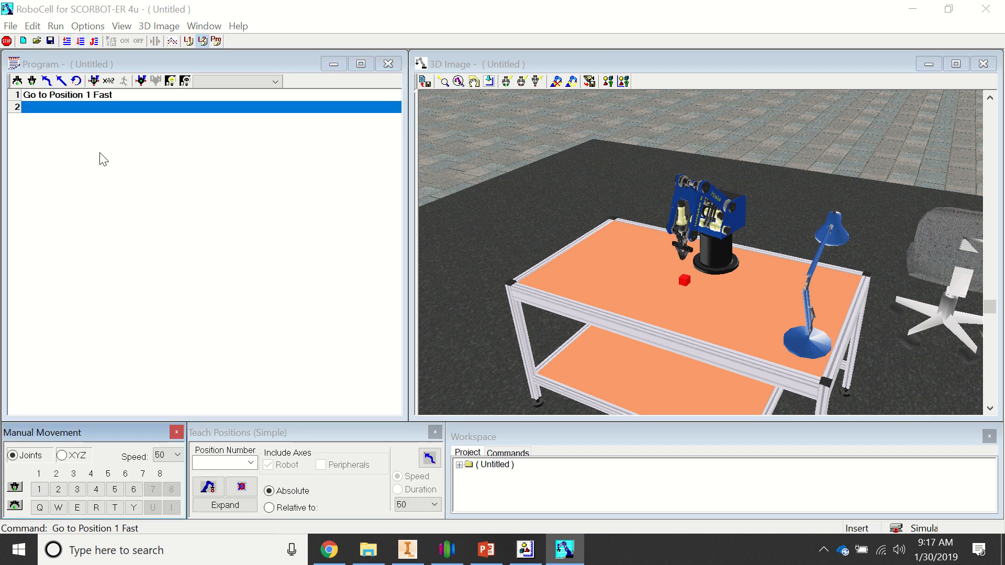
pyautogui.moveTo(450, 10)
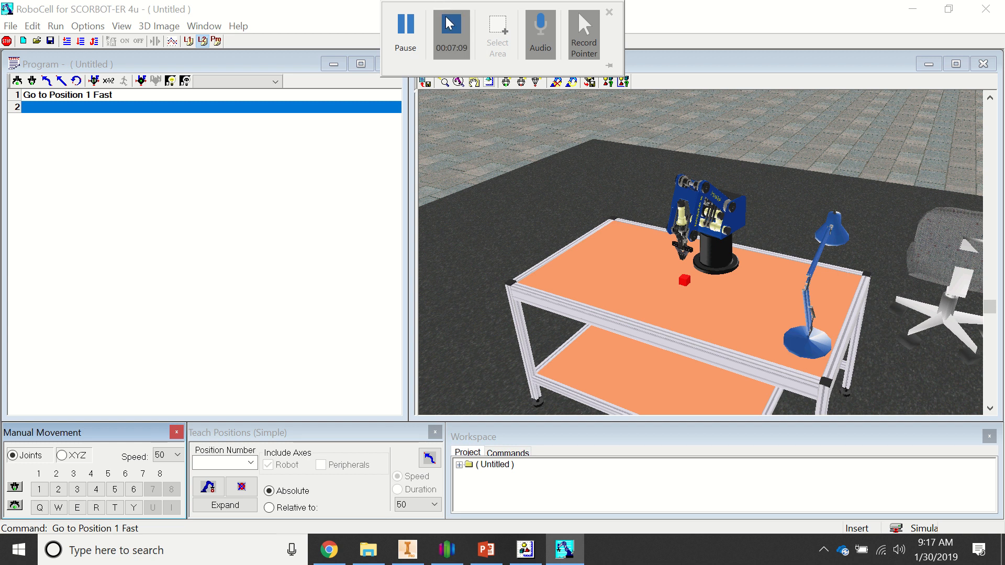